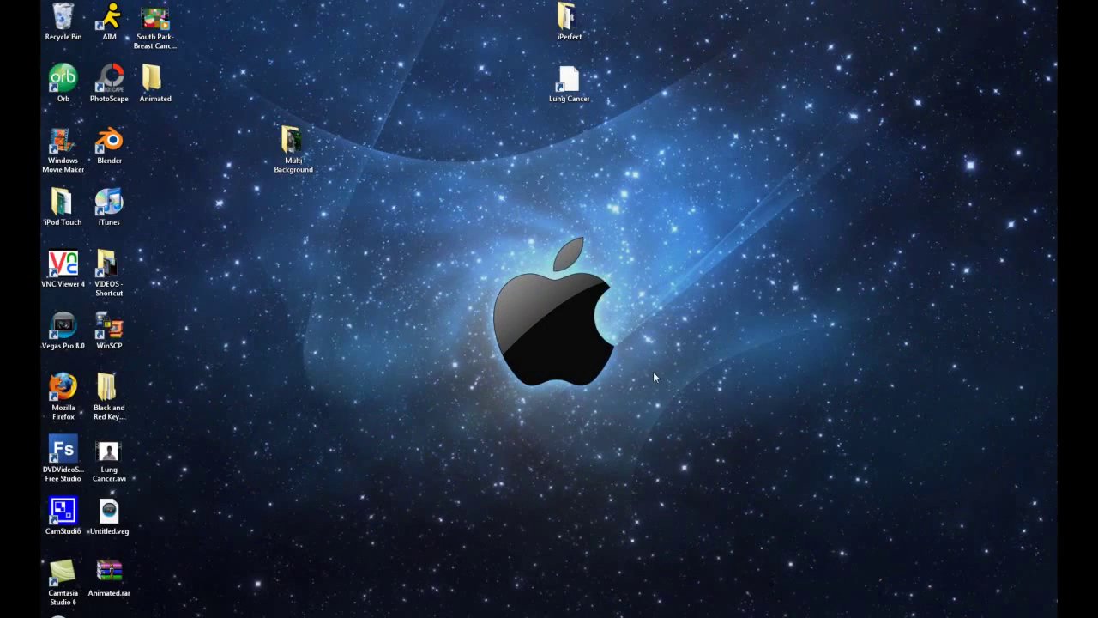
# Drag the Multi Background folder lower on the desktop and restore the sciphone.net Firefox window.
pyautogui.rightClick(337, 223)
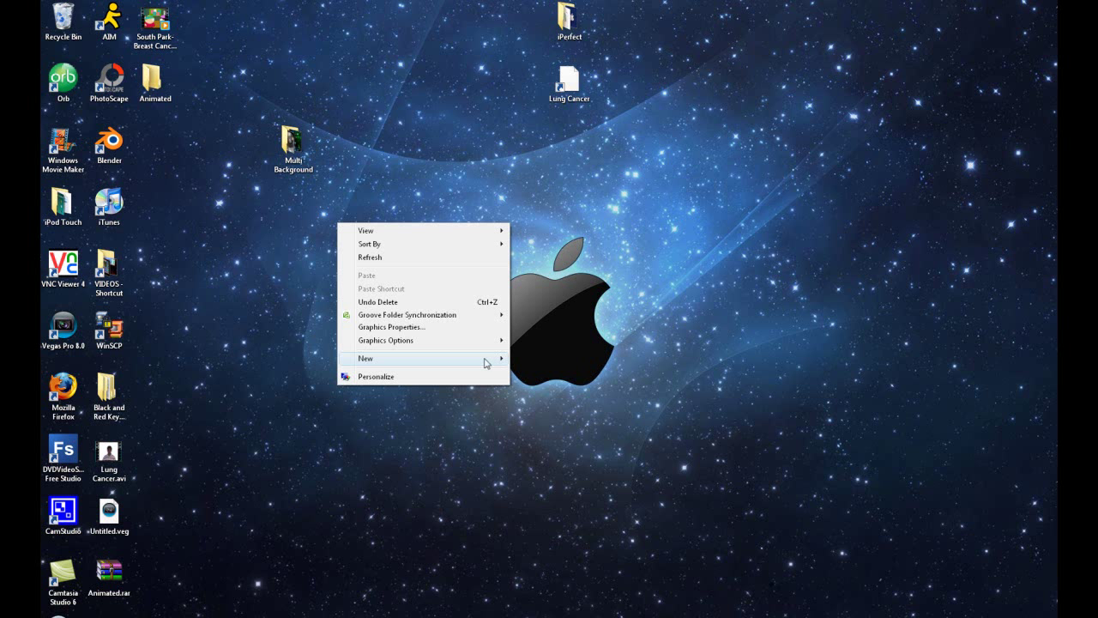
pyautogui.moveTo(477, 360)
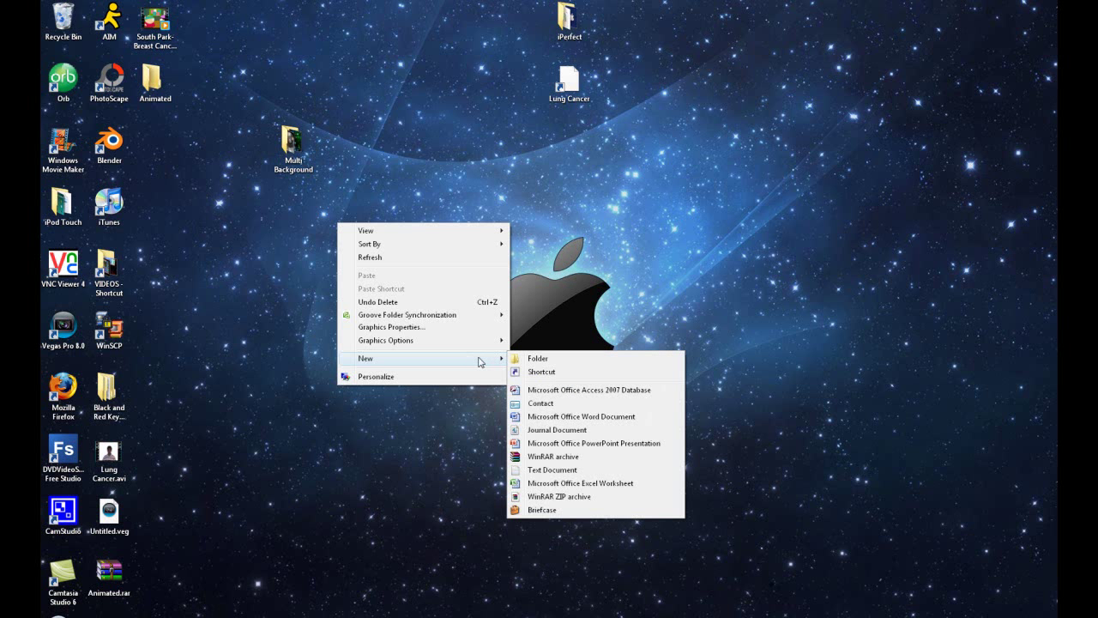
pyautogui.click(547, 280)
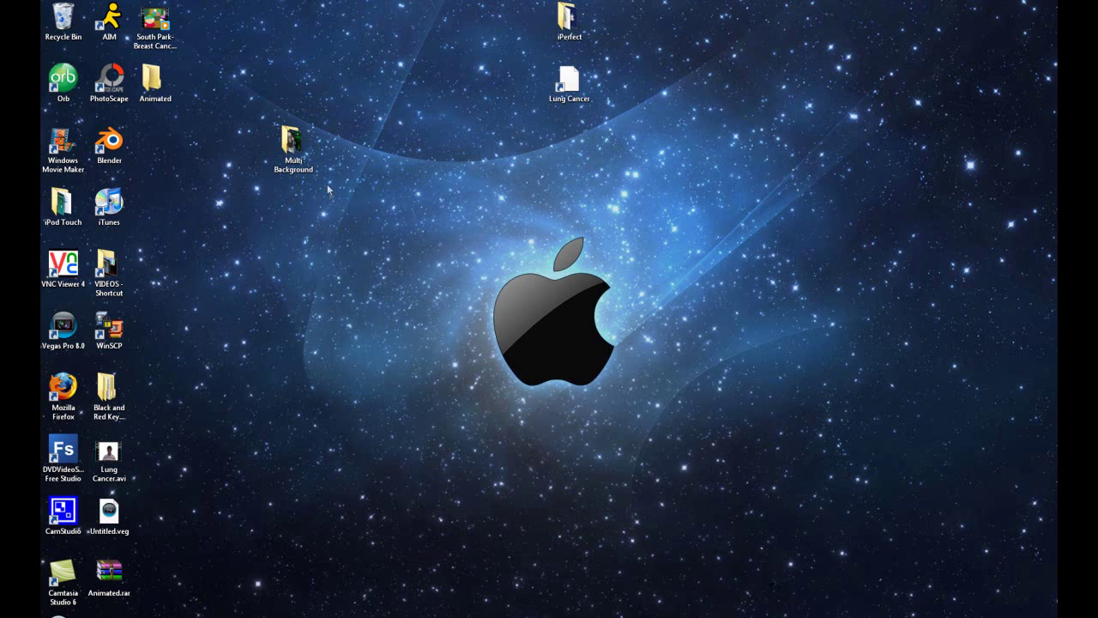
pyautogui.click(294, 148)
pyautogui.moveTo(295, 147); pyautogui.dragTo(341, 210)
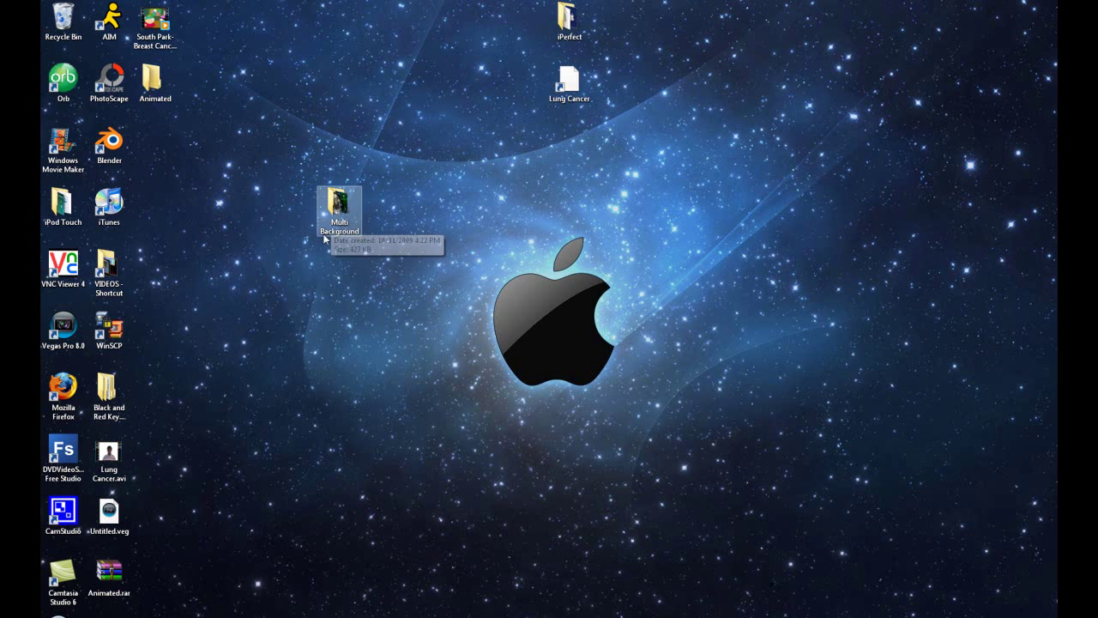
pyautogui.click(575, 332)
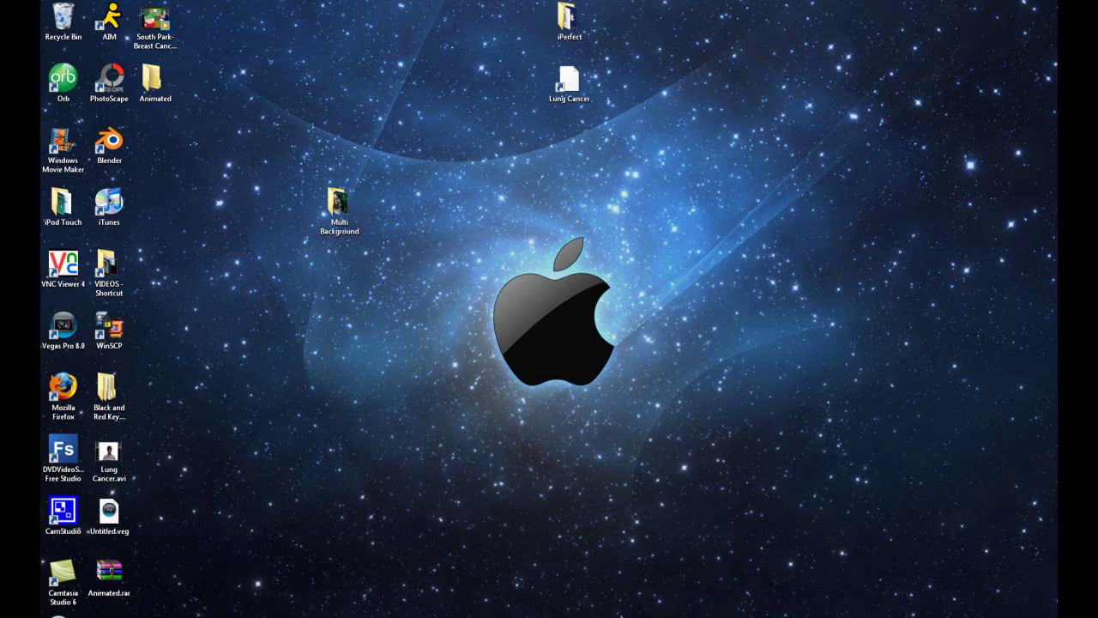
pyautogui.click(283, 611)
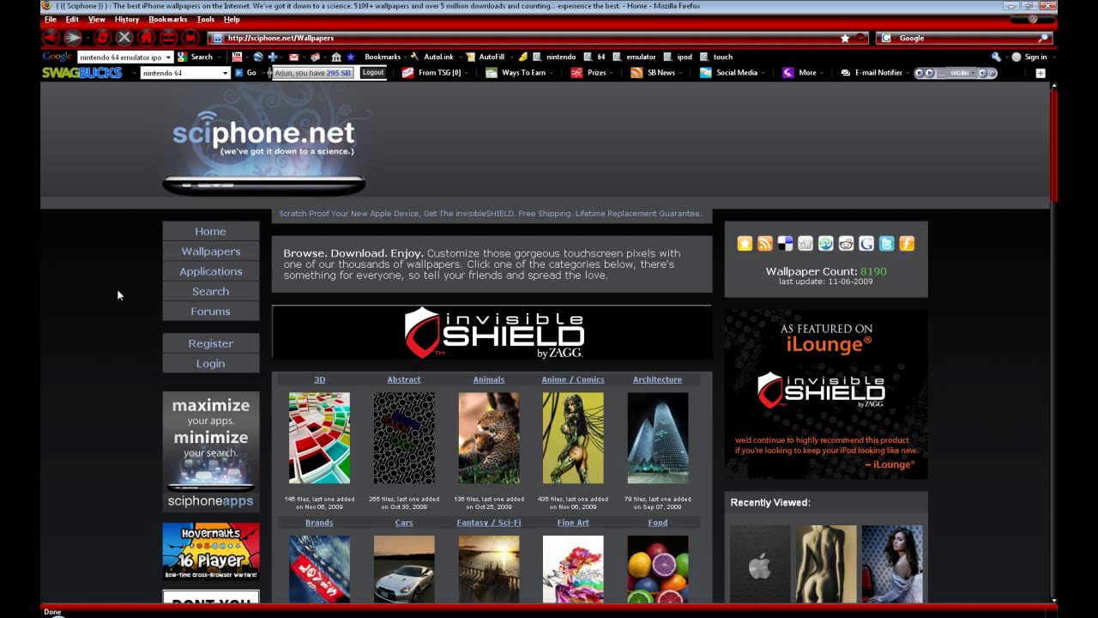
pyautogui.scroll(-4, 118, 294)
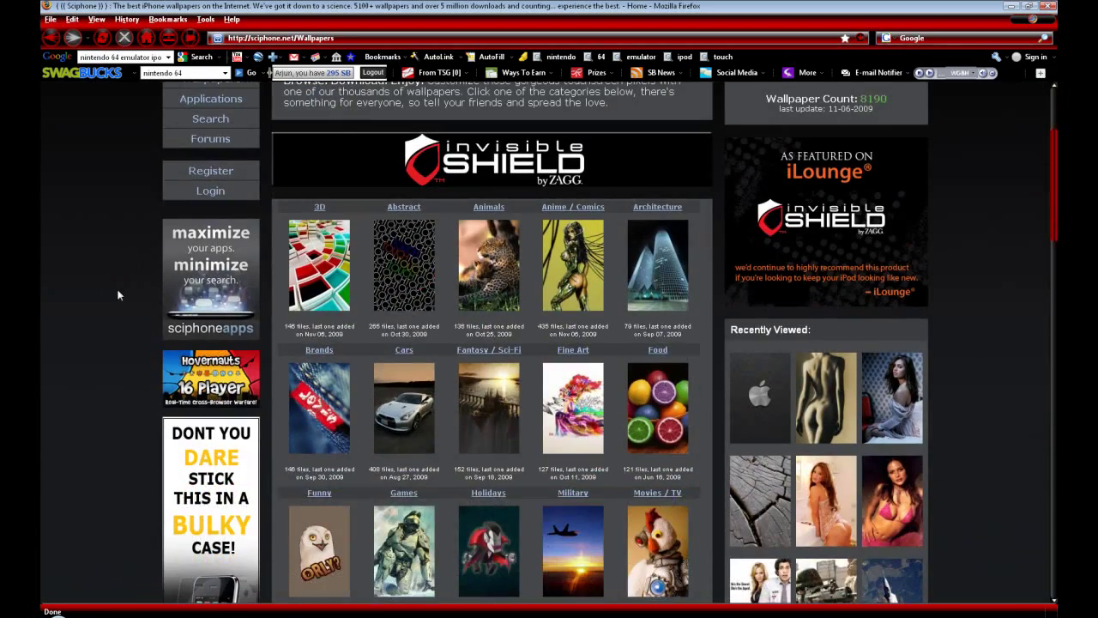
pyautogui.scroll(-1, 618, 438)
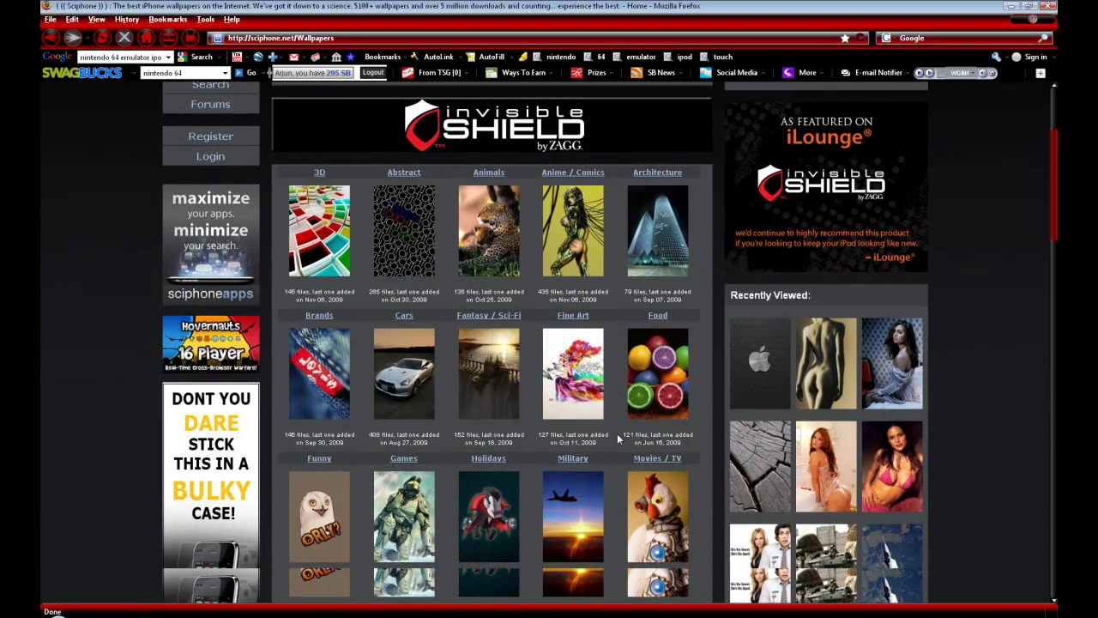
pyautogui.scroll(-10, 617, 439)
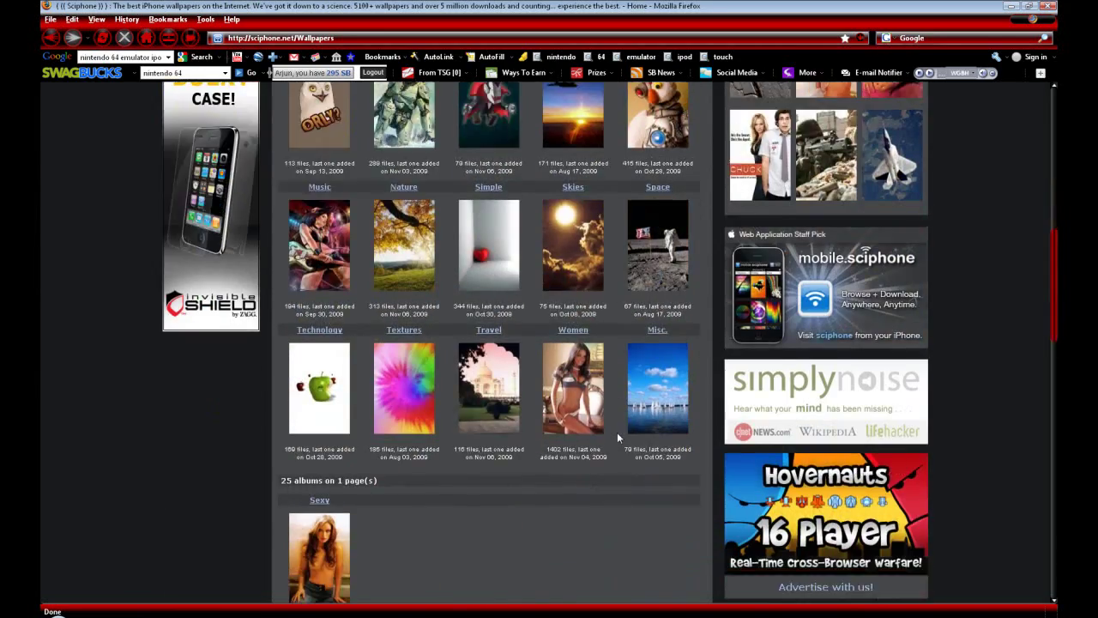
pyautogui.scroll(3, 617, 431)
pyautogui.scroll(1, 616, 430)
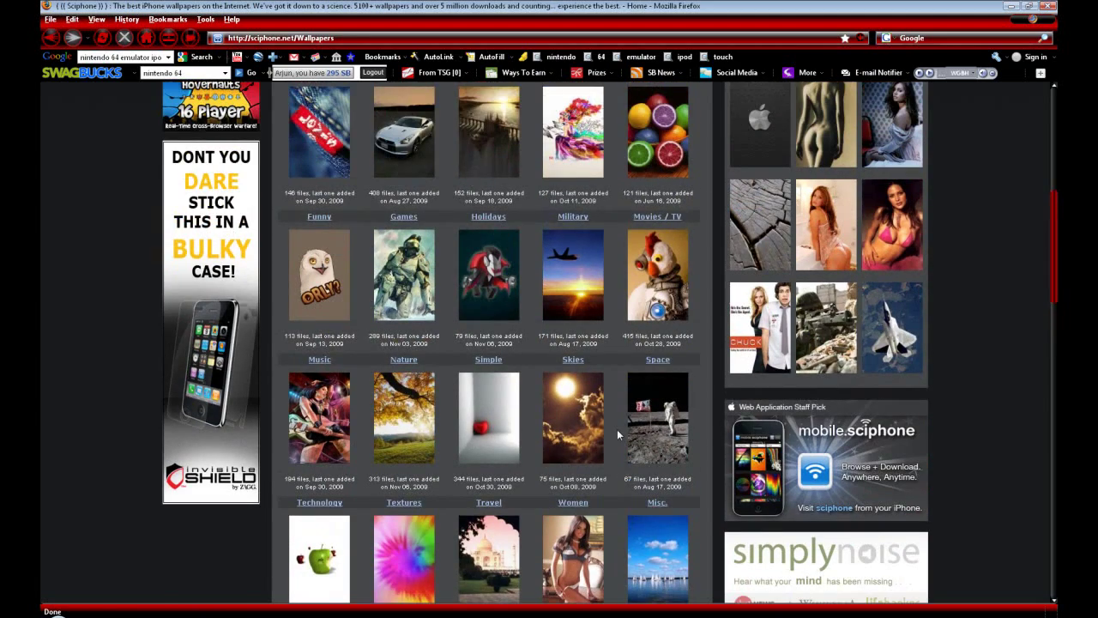
pyautogui.scroll(8, 617, 429)
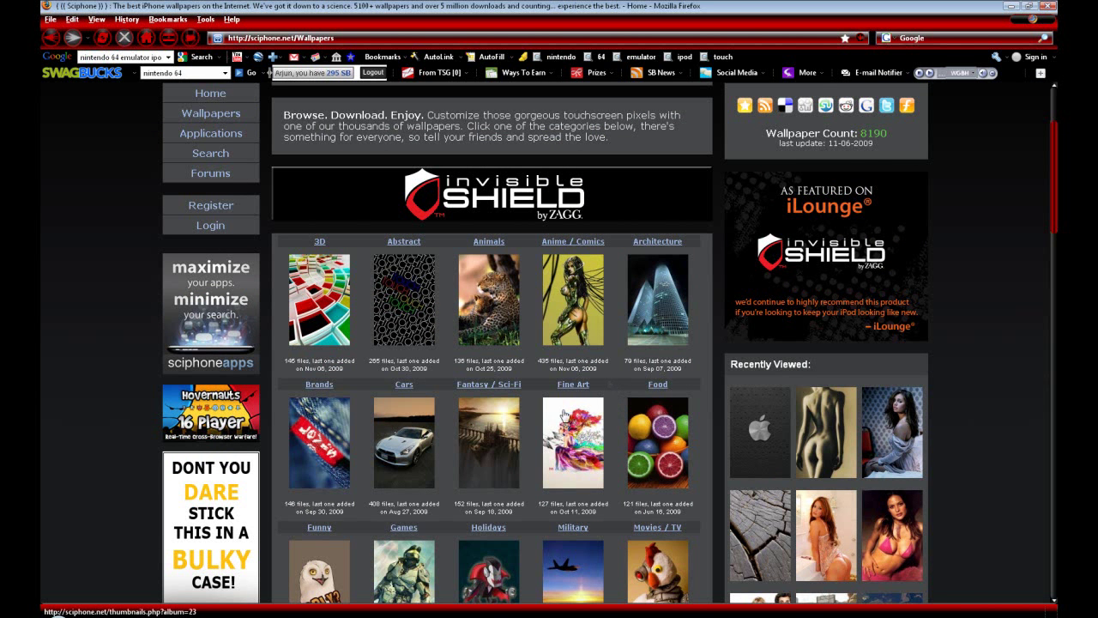
pyautogui.scroll(-2, 565, 408)
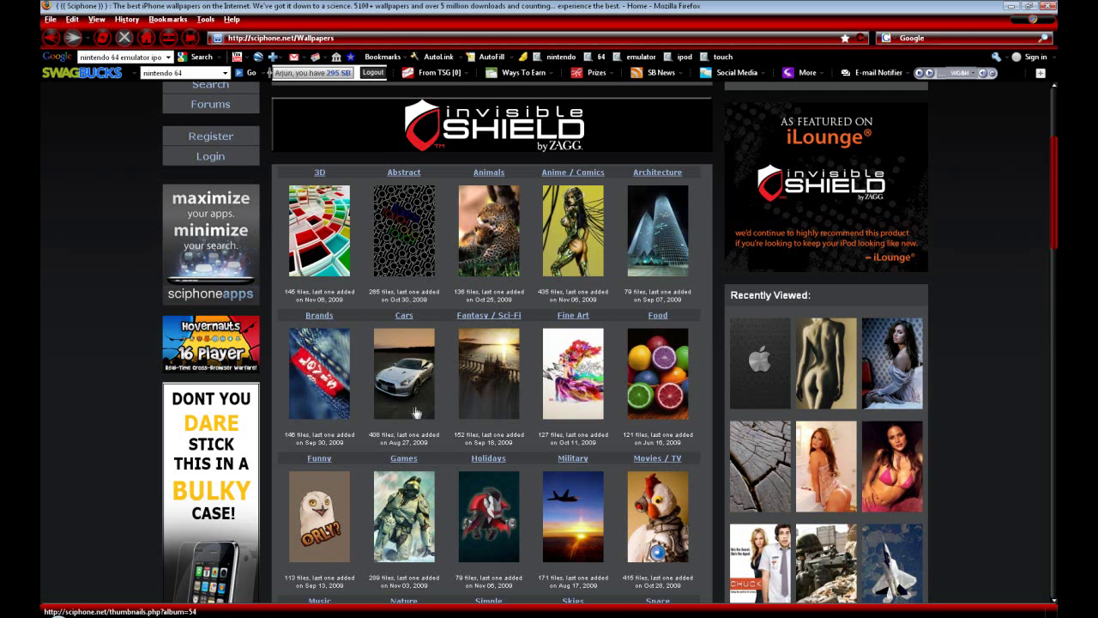
pyautogui.scroll(-1, 409, 410)
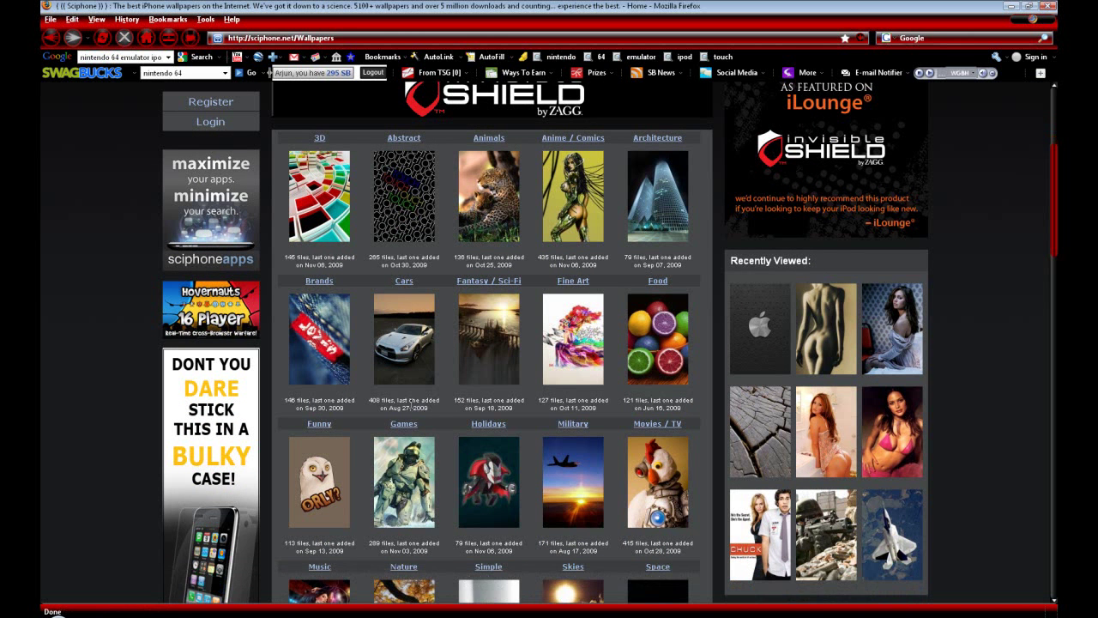
# Open the Cars wallpaper category and then the Nissan GTR wallpaper page.
pyautogui.click(403, 283)
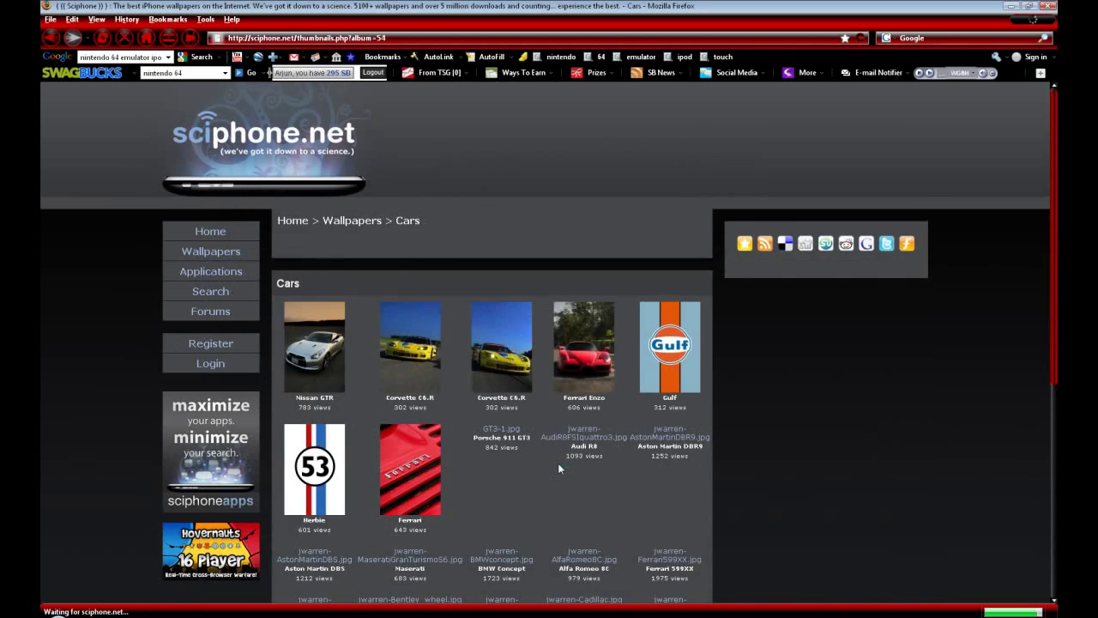
pyautogui.scroll(-1, 557, 462)
pyautogui.scroll(-2, 558, 466)
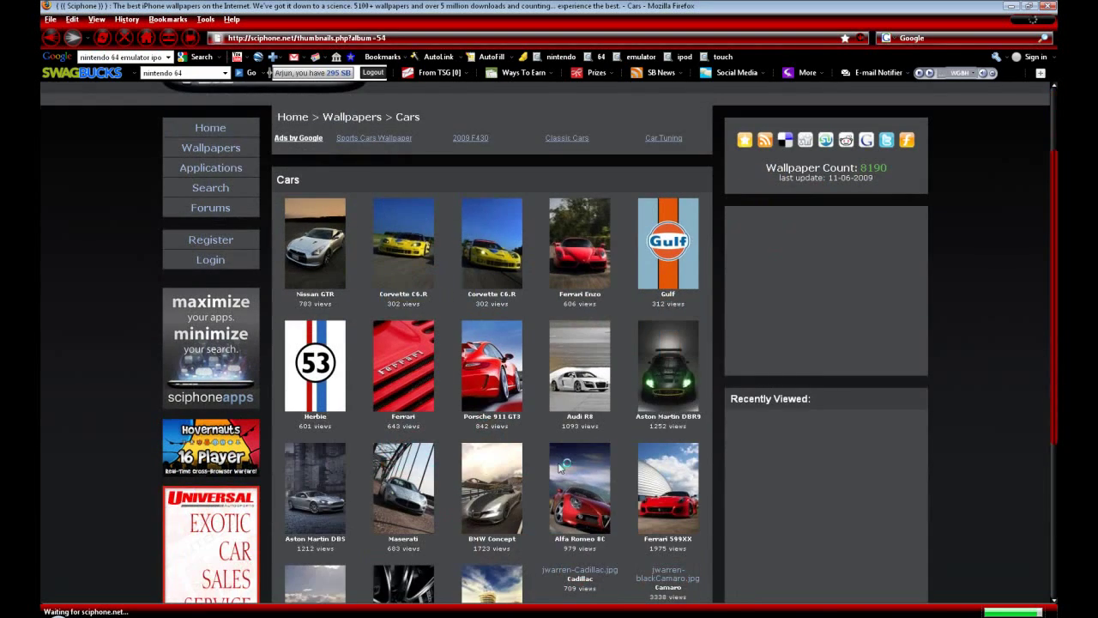
pyautogui.scroll(-2, 560, 466)
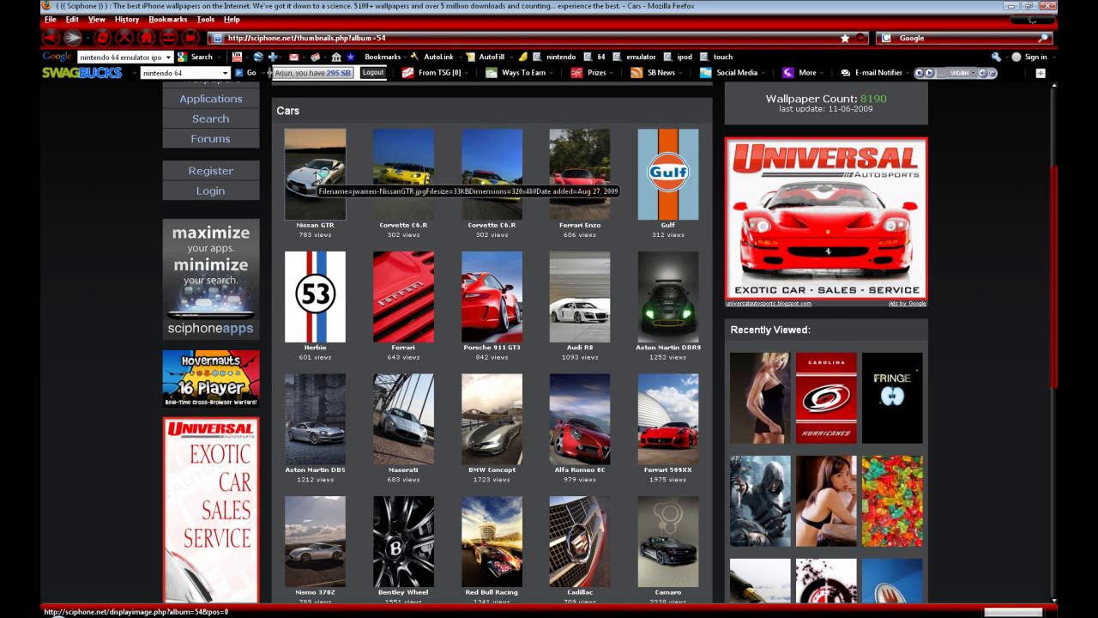
pyautogui.click(319, 175)
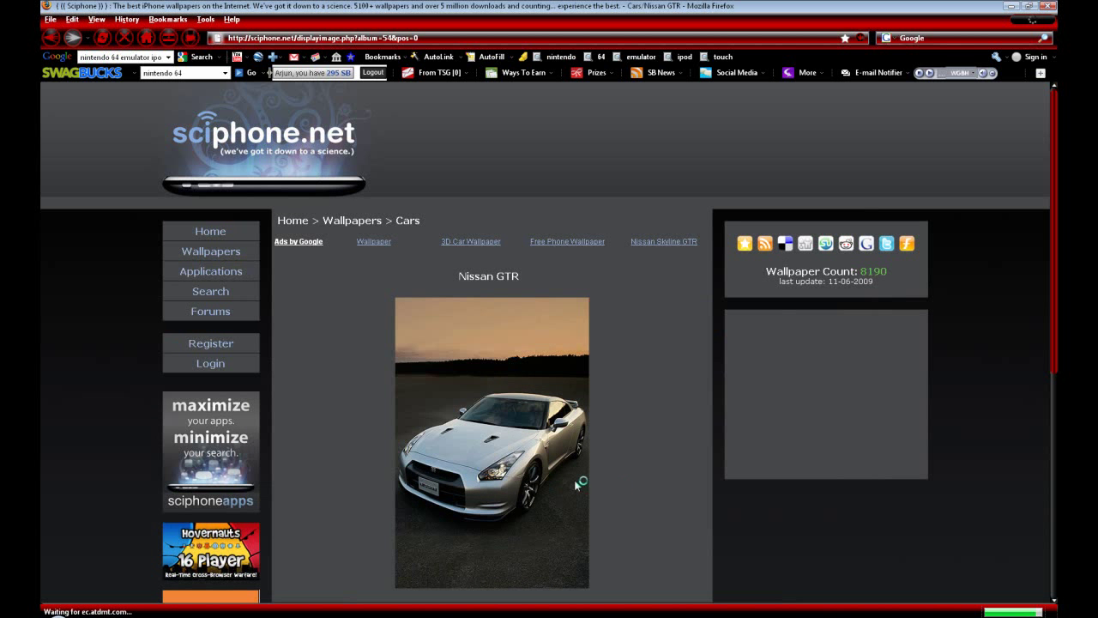
pyautogui.scroll(-2, 381, 251)
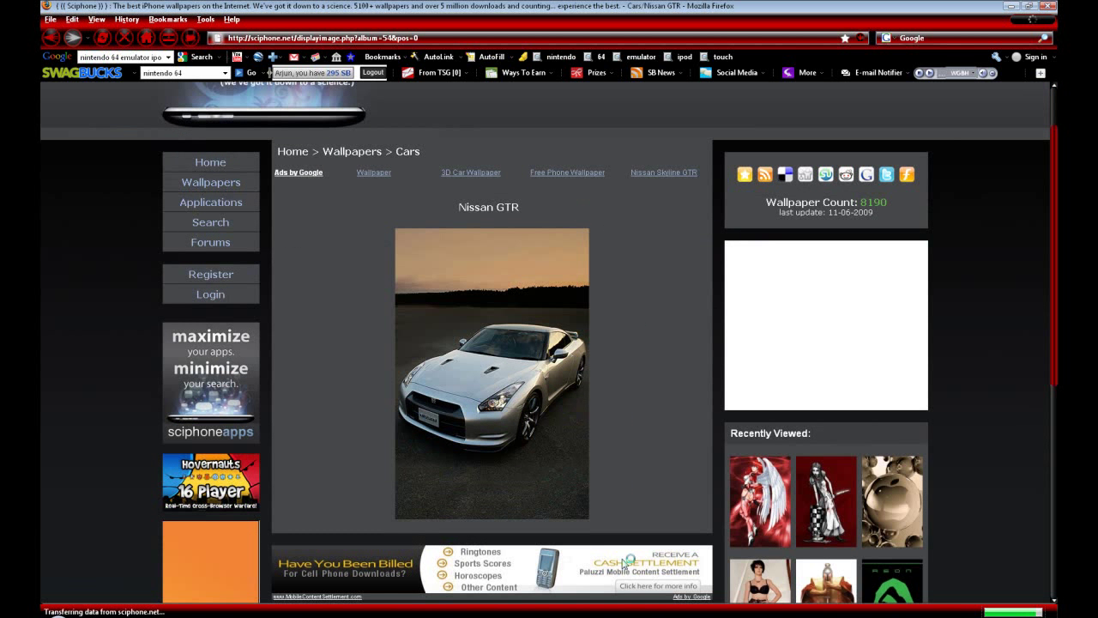
# Browse into Multi Background in the Nissan GTR save dialog, cancel, and minimize Firefox.
pyautogui.rightClick(467, 330)
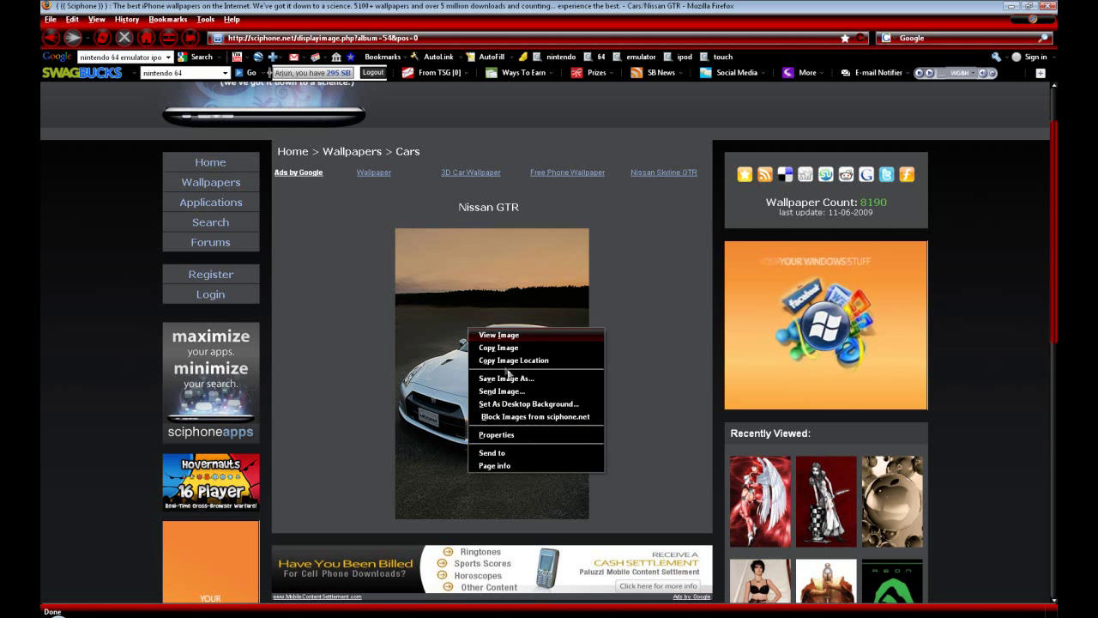
pyautogui.click(506, 378)
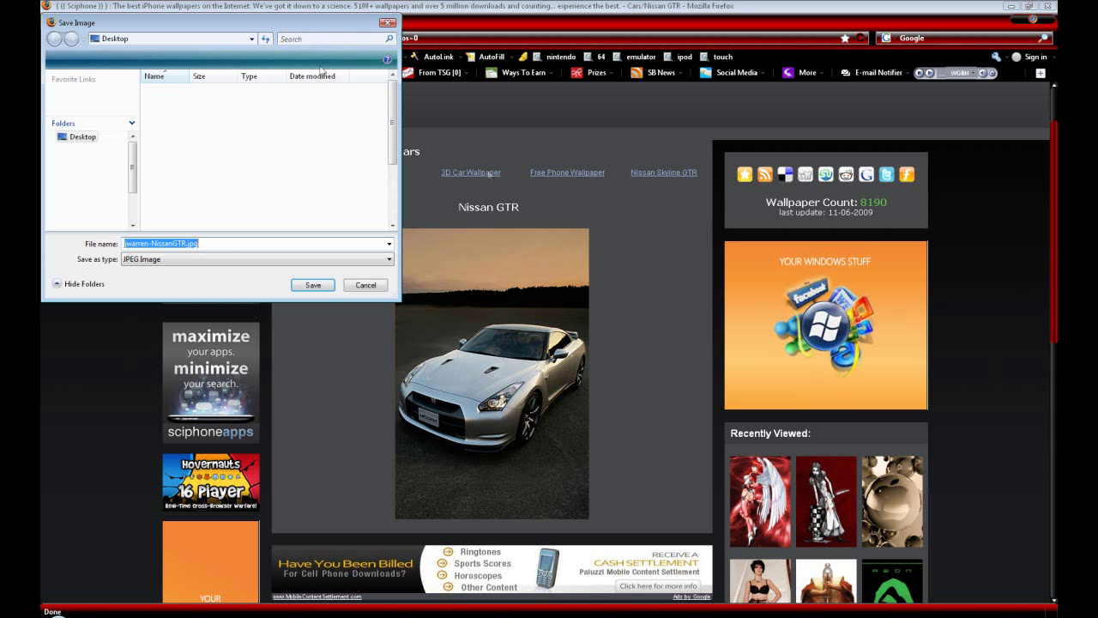
pyautogui.moveTo(252, 26); pyautogui.dragTo(430, 100)
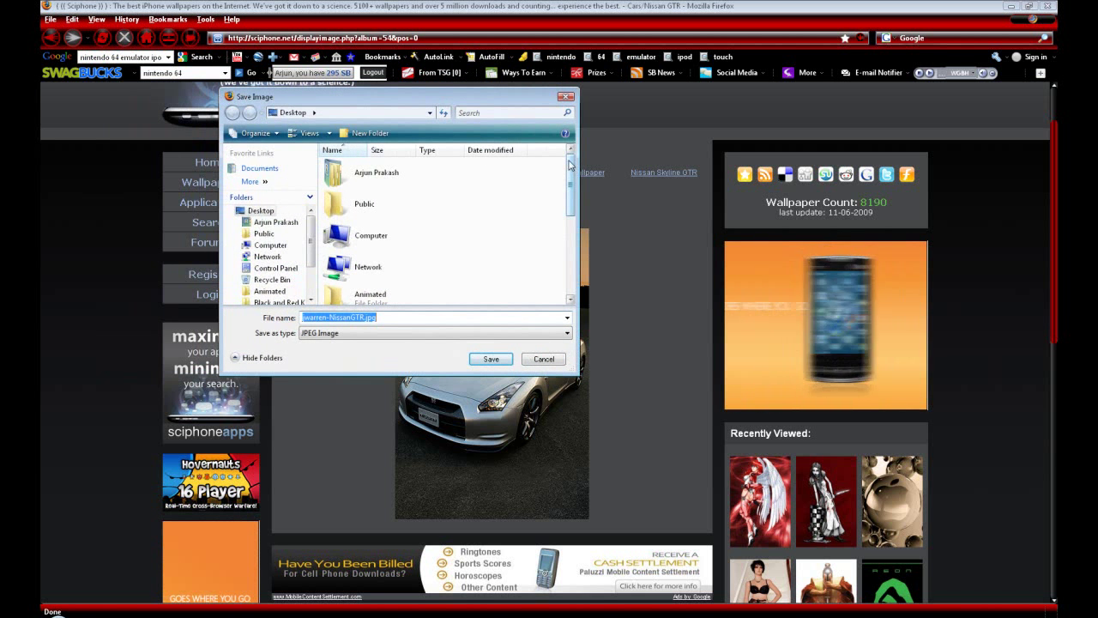
pyautogui.scroll(-2, 548, 180)
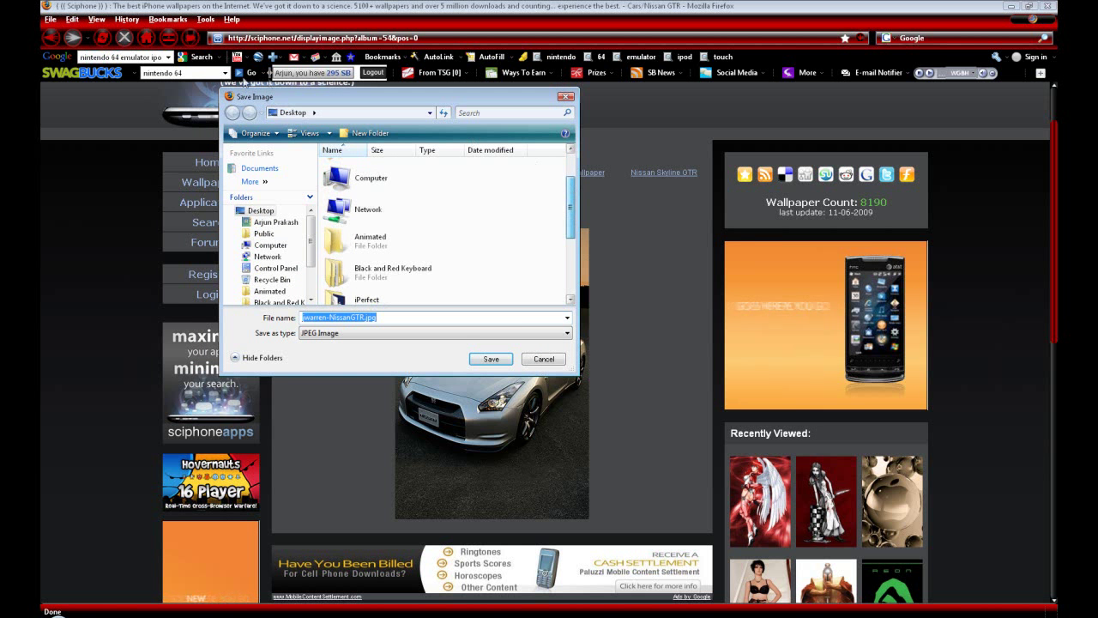
pyautogui.scroll(2, 560, 178)
pyautogui.moveTo(571, 190); pyautogui.dragTo(573, 249)
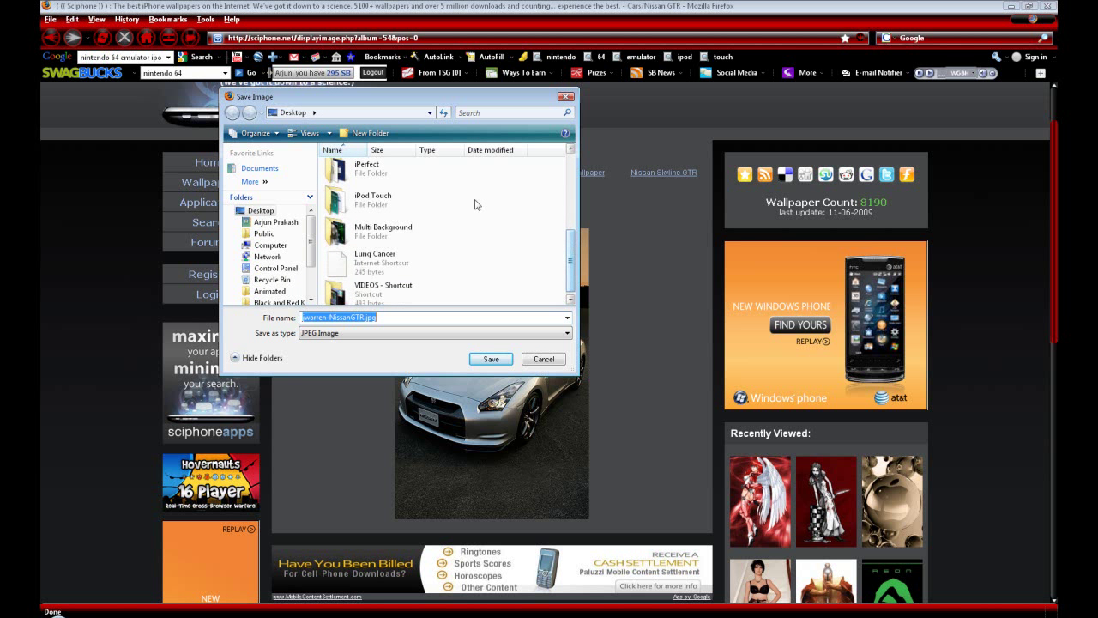
pyautogui.doubleClick(359, 230)
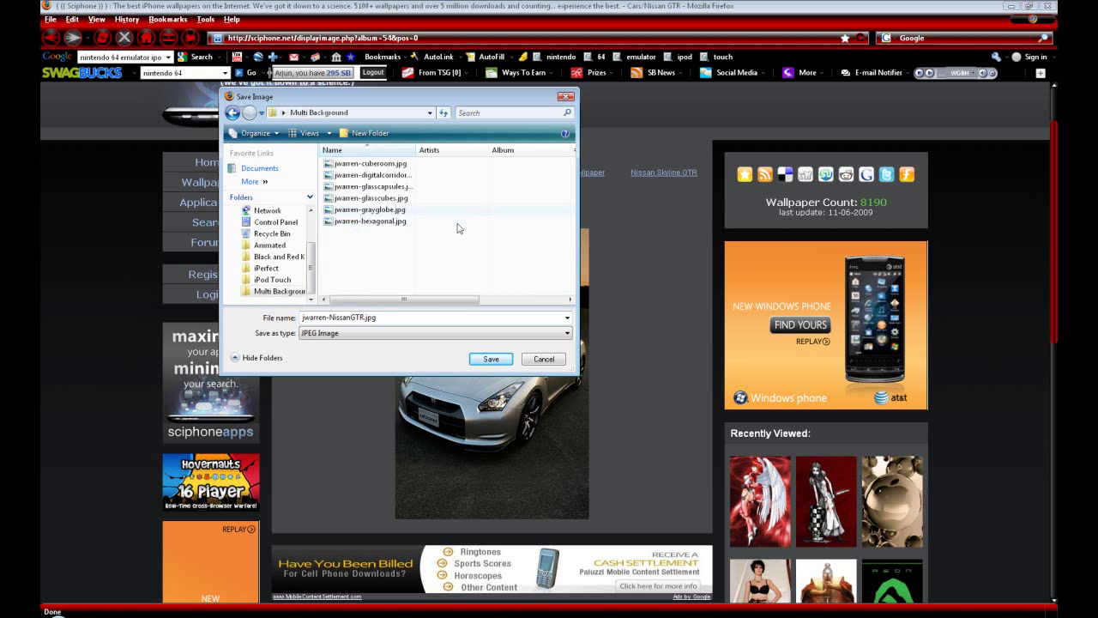
pyautogui.click(549, 360)
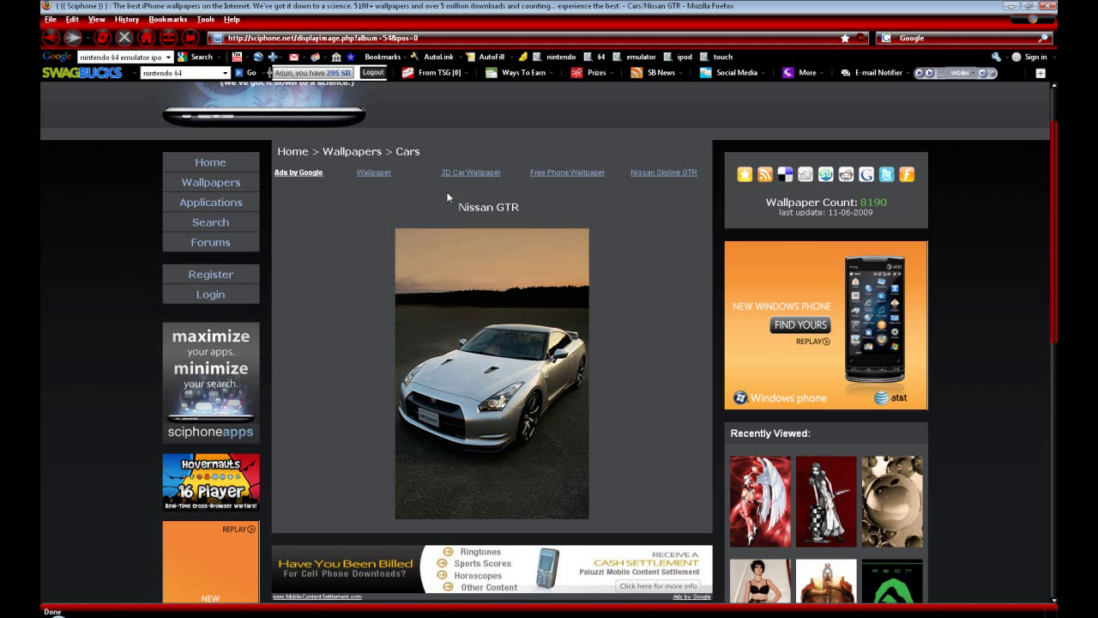
pyautogui.click(1010, 6)
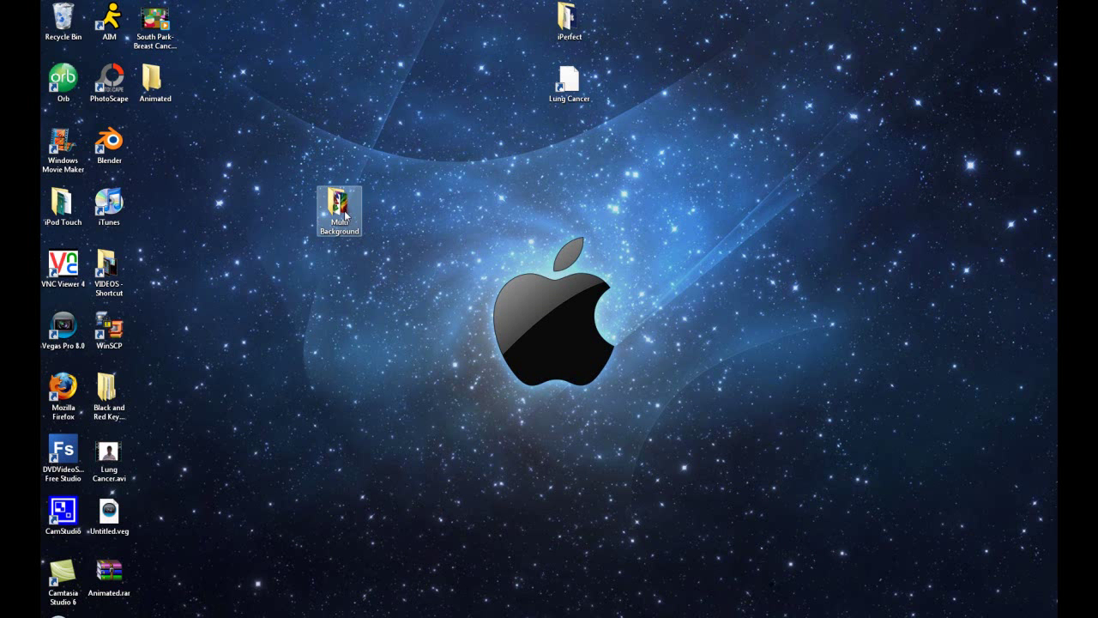
# Open the desktop Multi Background folder, centre its window, and select jwarren-redhot.jpg.
pyautogui.doubleClick(345, 215)
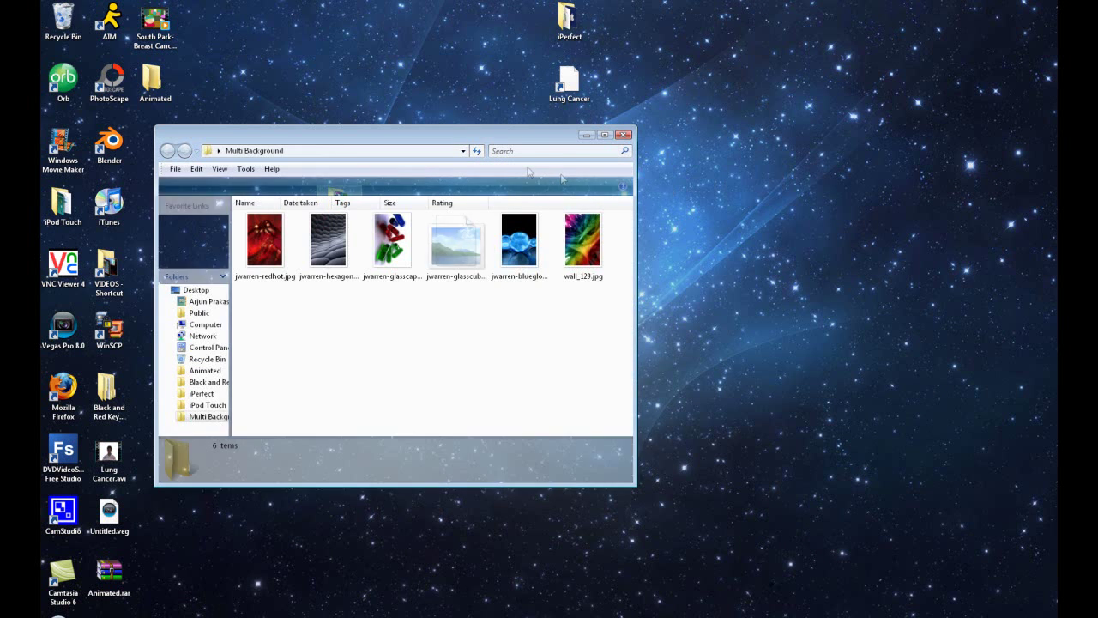
pyautogui.moveTo(386, 135)
pyautogui.mouseDown()
pyautogui.moveTo(453, 139)
pyautogui.moveTo(458, 154)
pyautogui.mouseUp()
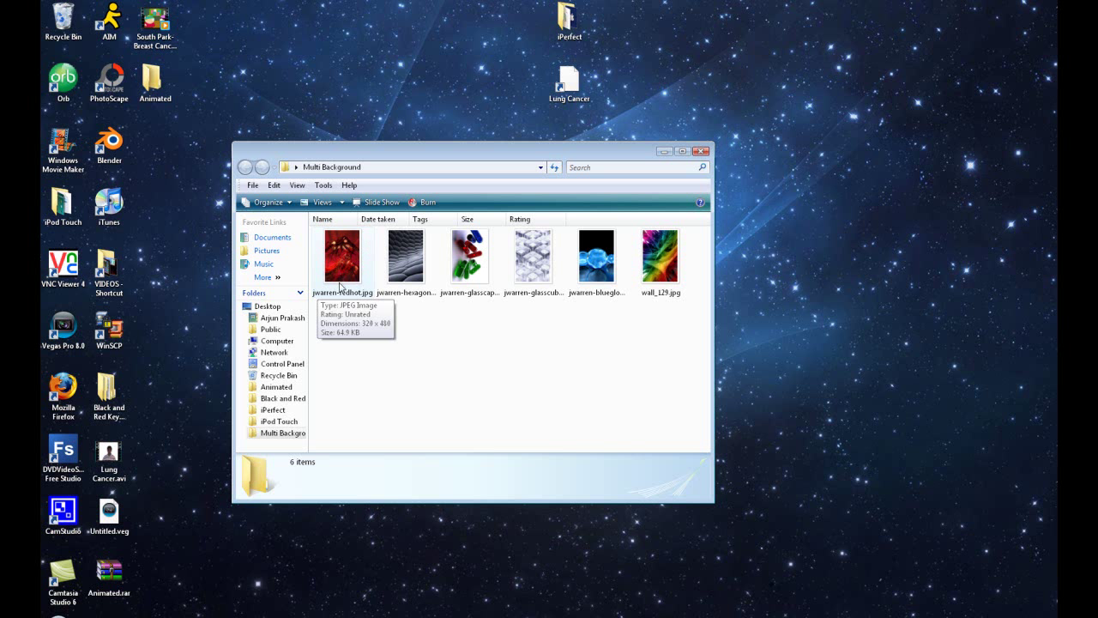
pyautogui.doubleClick(338, 270)
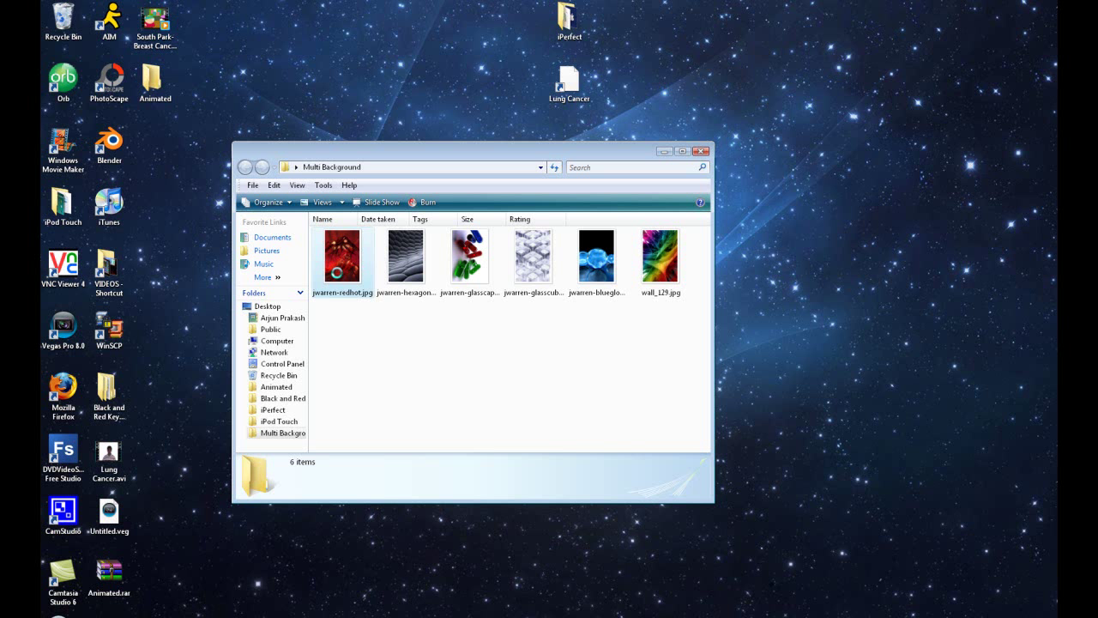
# Rename jwarren-redhot.jpg to Page0.png and accept the extension change warning.
pyautogui.rightClick(339, 268)
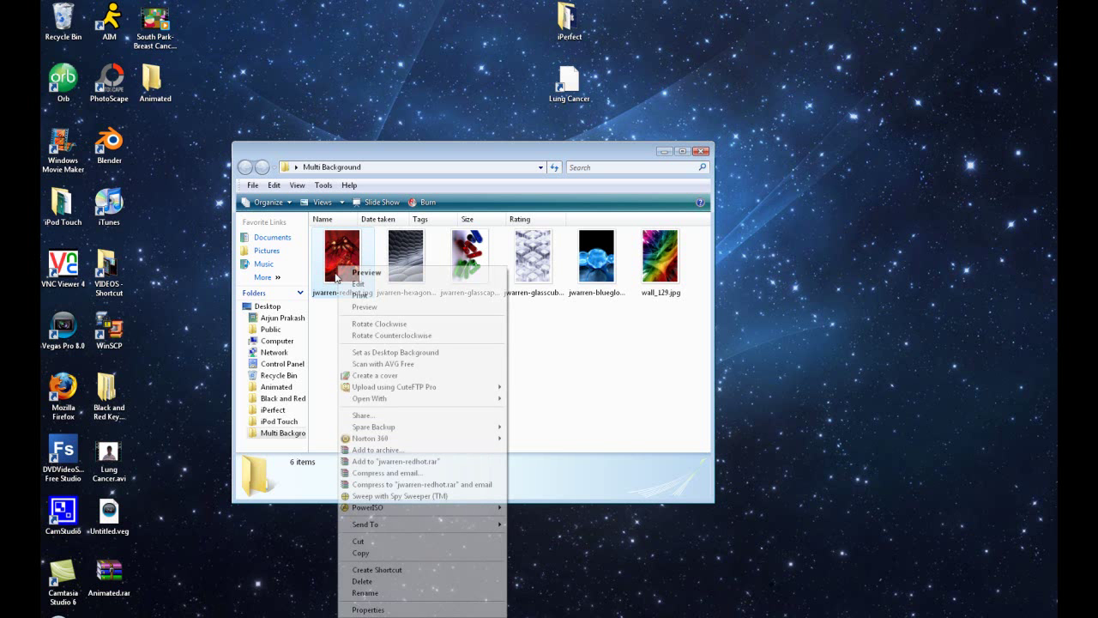
pyautogui.click(405, 591)
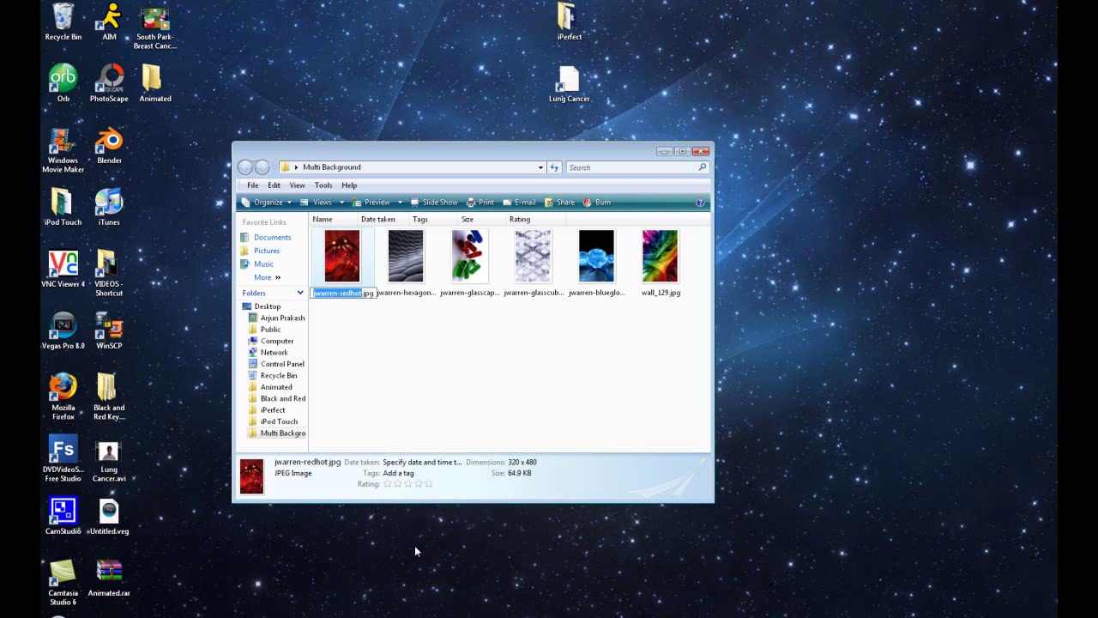
pyautogui.write('P')
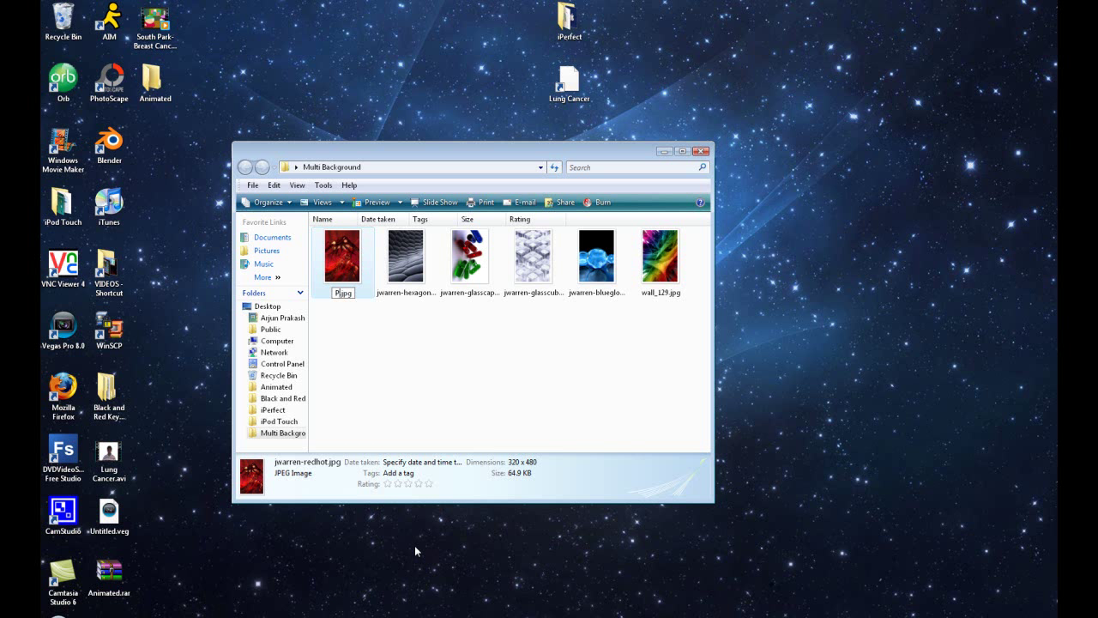
pyautogui.write('a')
pyautogui.write('g')
pyautogui.write('e')
pyautogui.write('1')
pyautogui.press('BackSpace')
pyautogui.press('BackSpace')
pyautogui.press('BackSpace')
pyautogui.write('png')
pyautogui.click(355, 330)
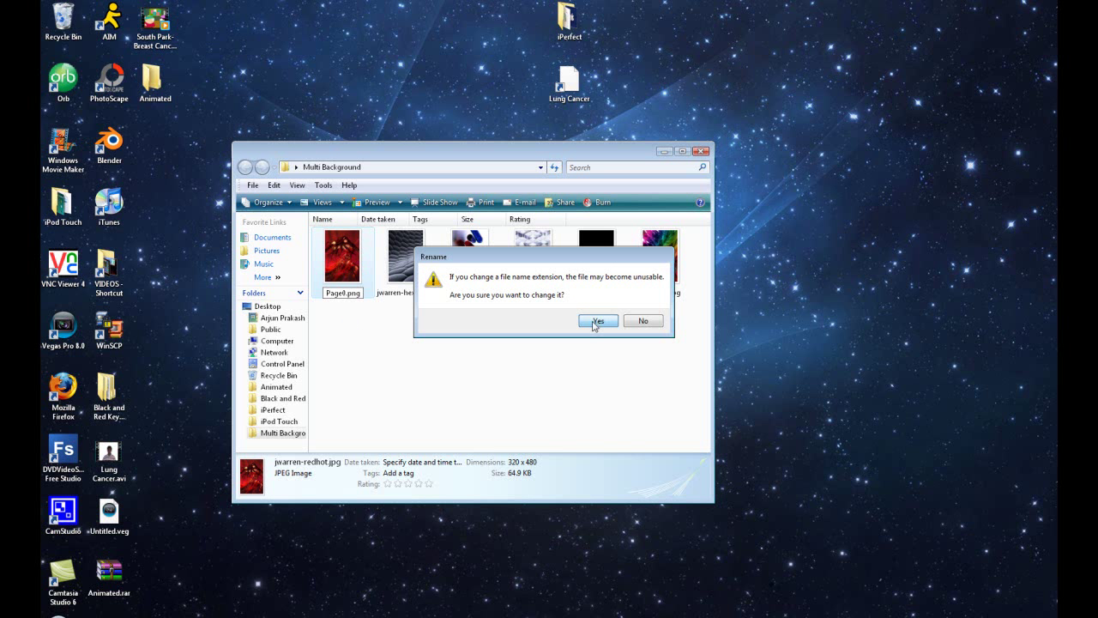
pyautogui.click(598, 323)
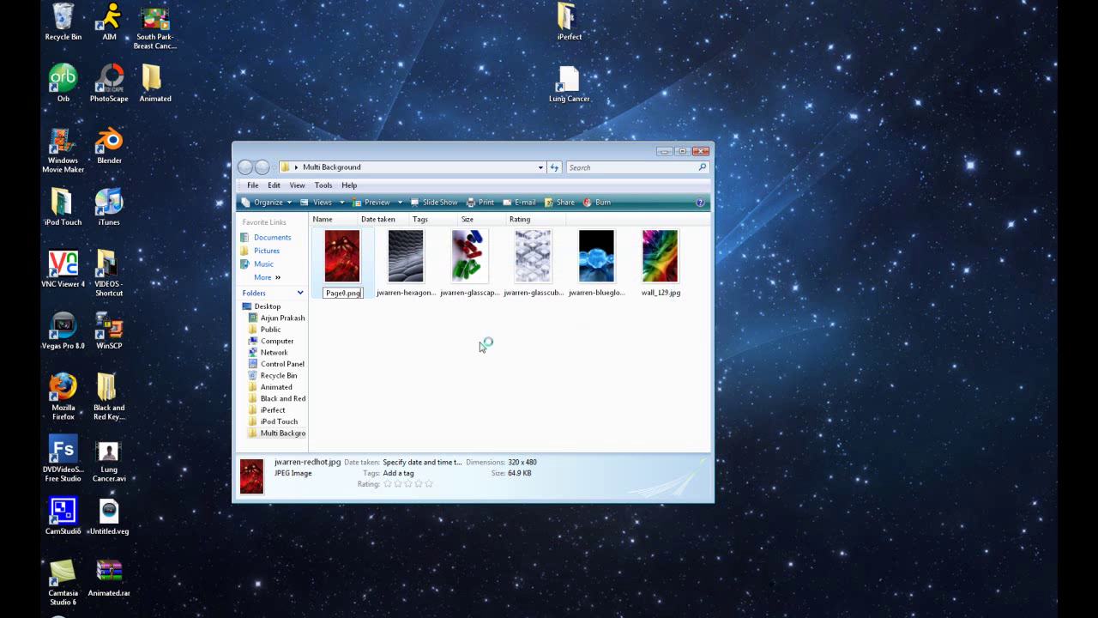
# Rename jwarren-hexagonal.jpg to Page1.png and confirm the extension change.
pyautogui.click(388, 361)
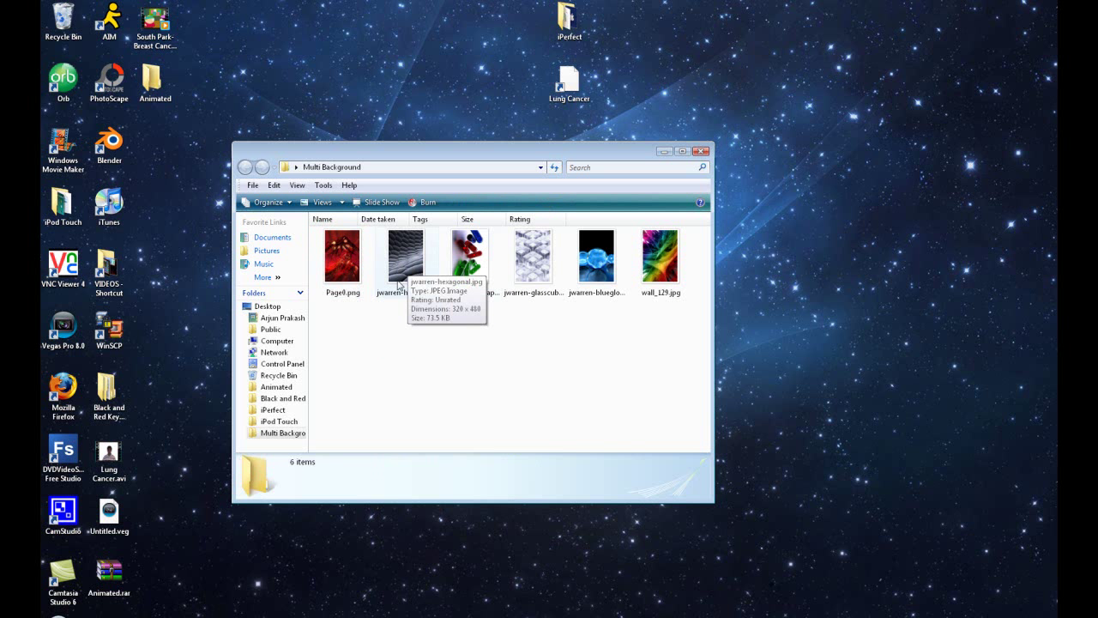
pyautogui.click(395, 271)
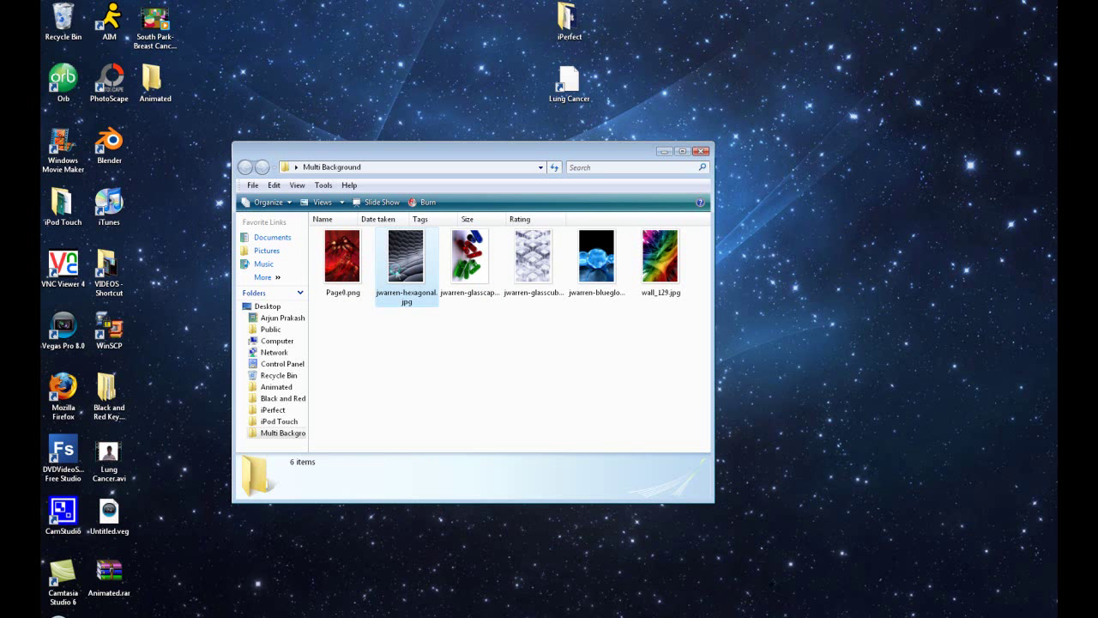
pyautogui.rightClick(396, 271)
pyautogui.click(486, 590)
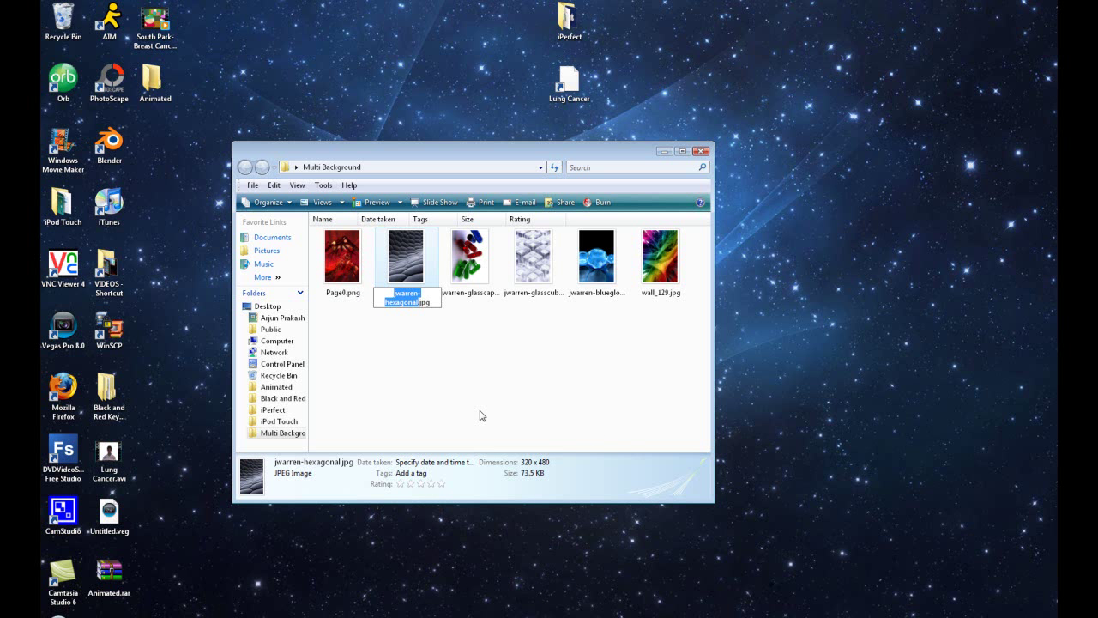
pyautogui.write('P')
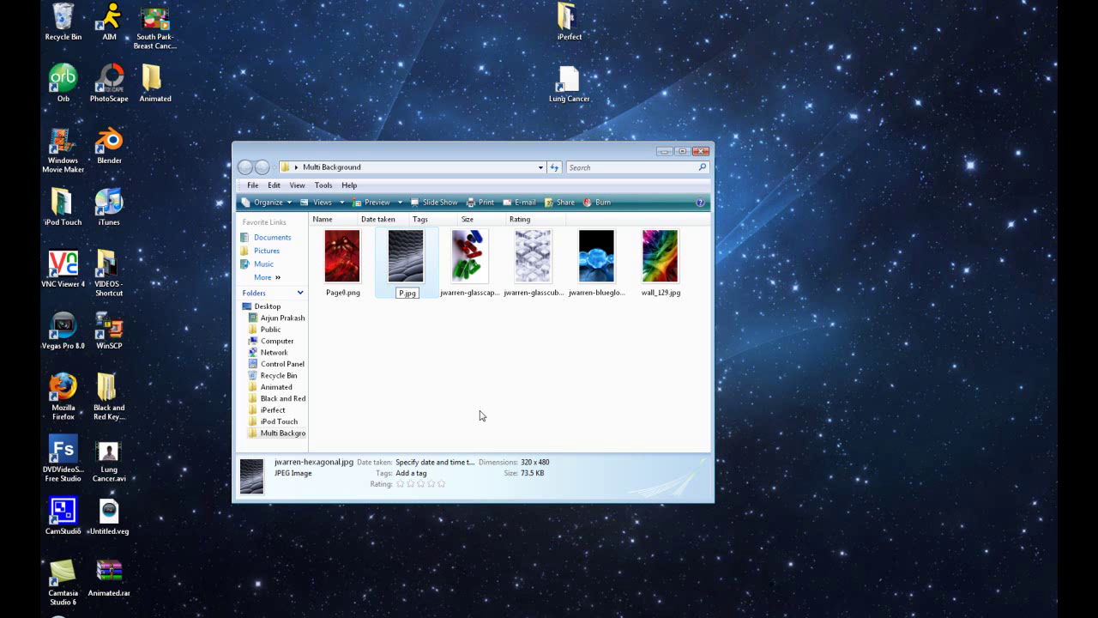
pyautogui.write('age1')
pyautogui.press('Delete')
pyautogui.press('Delete')
pyautogui.press('Delete')
pyautogui.press('Delete')
pyautogui.write('.png')
pyautogui.click(429, 382)
pyautogui.click(598, 320)
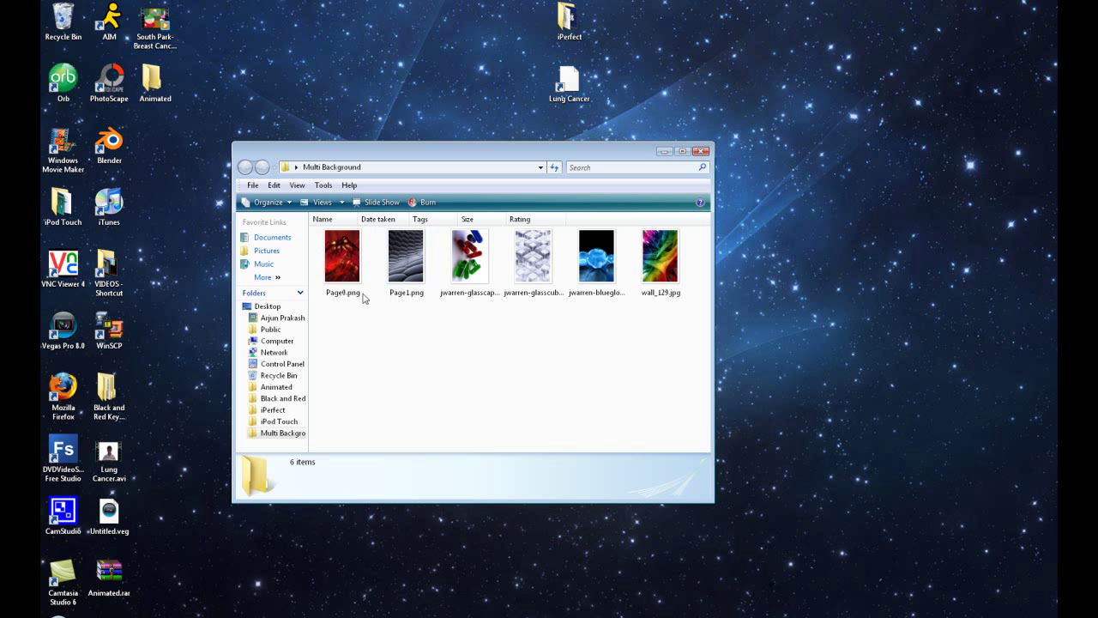
# Rename jwarren-glasscapsules.jpg to Page2.png and confirm the extension change.
pyautogui.click(469, 262)
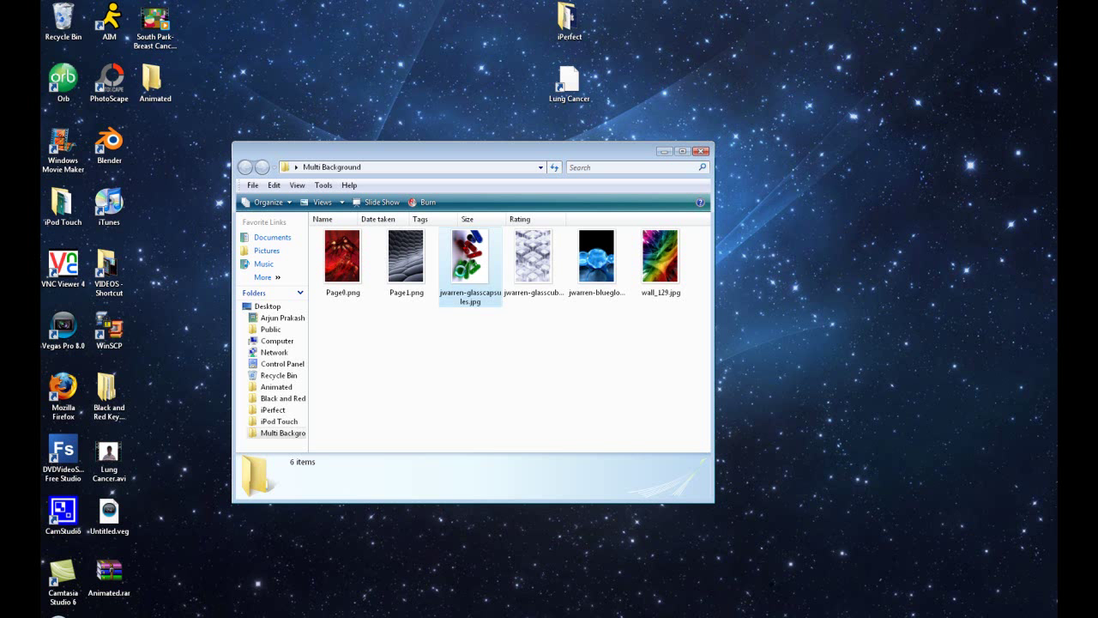
pyautogui.rightClick(464, 266)
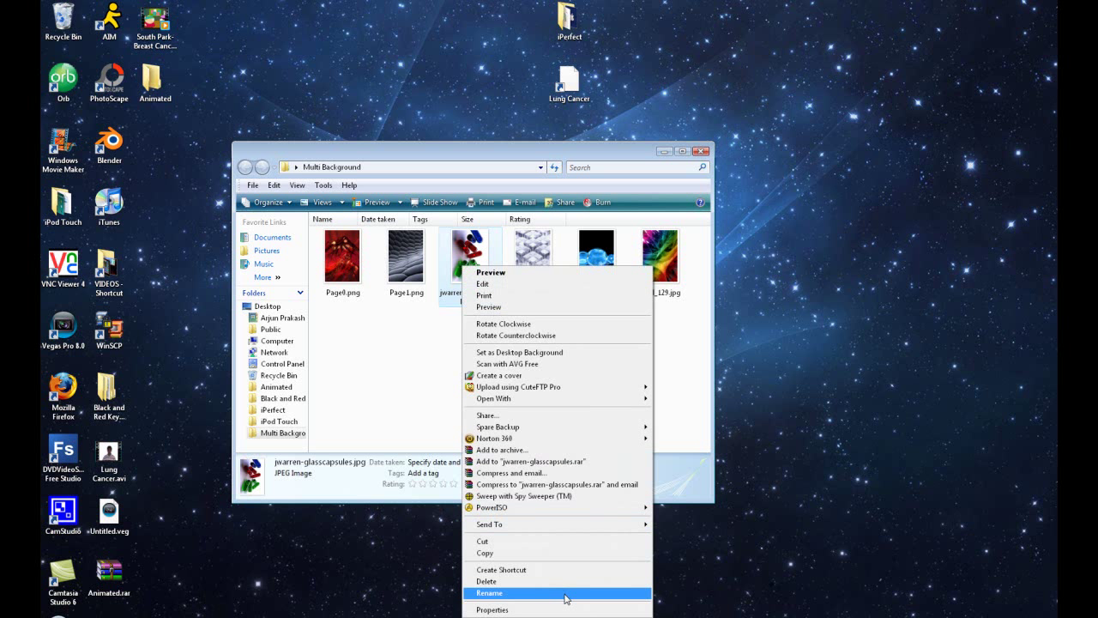
pyautogui.click(565, 593)
pyautogui.write('P')
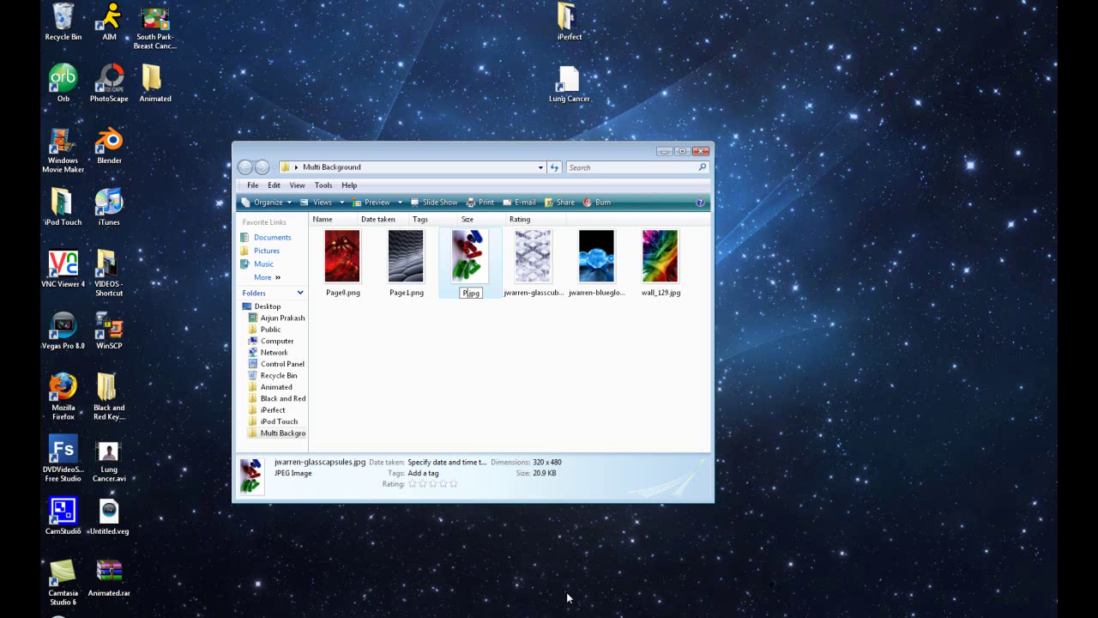
pyautogui.write('age2')
pyautogui.press('Delete')
pyautogui.press('Delete')
pyautogui.press('Delete')
pyautogui.press('Delete')
pyautogui.write('.png')
pyautogui.click(521, 357)
pyautogui.click(595, 321)
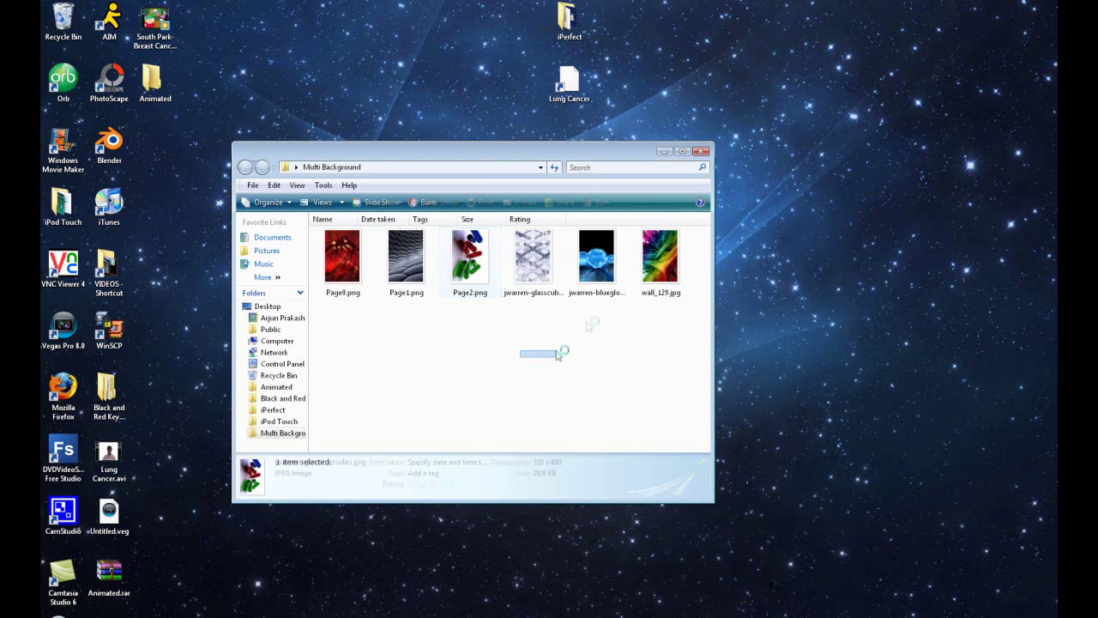
pyautogui.click(482, 378)
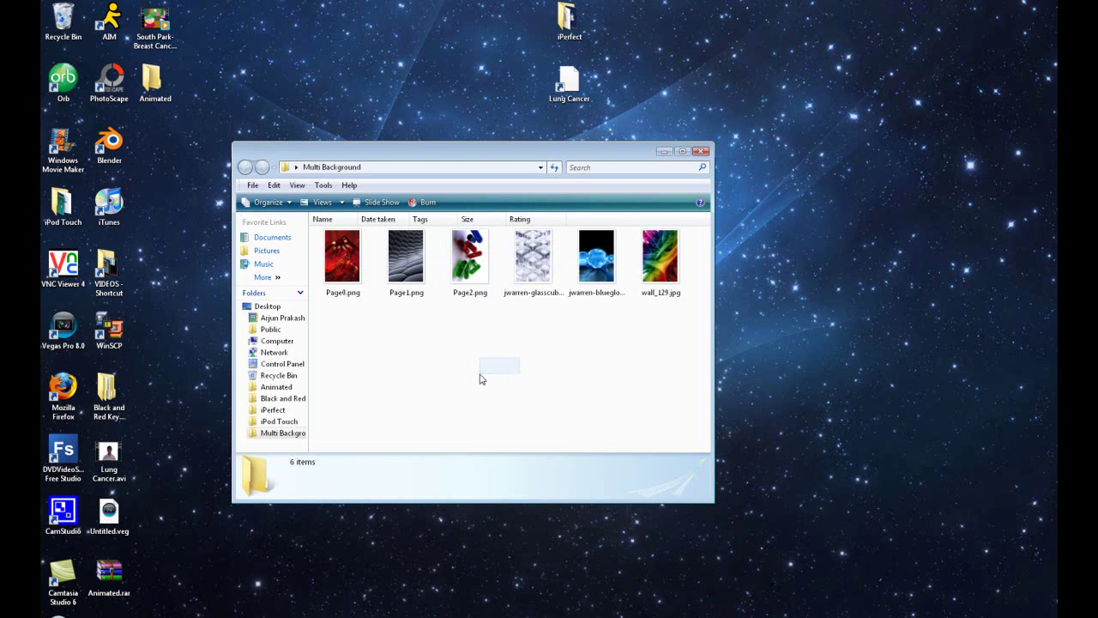
pyautogui.rightClick(526, 269)
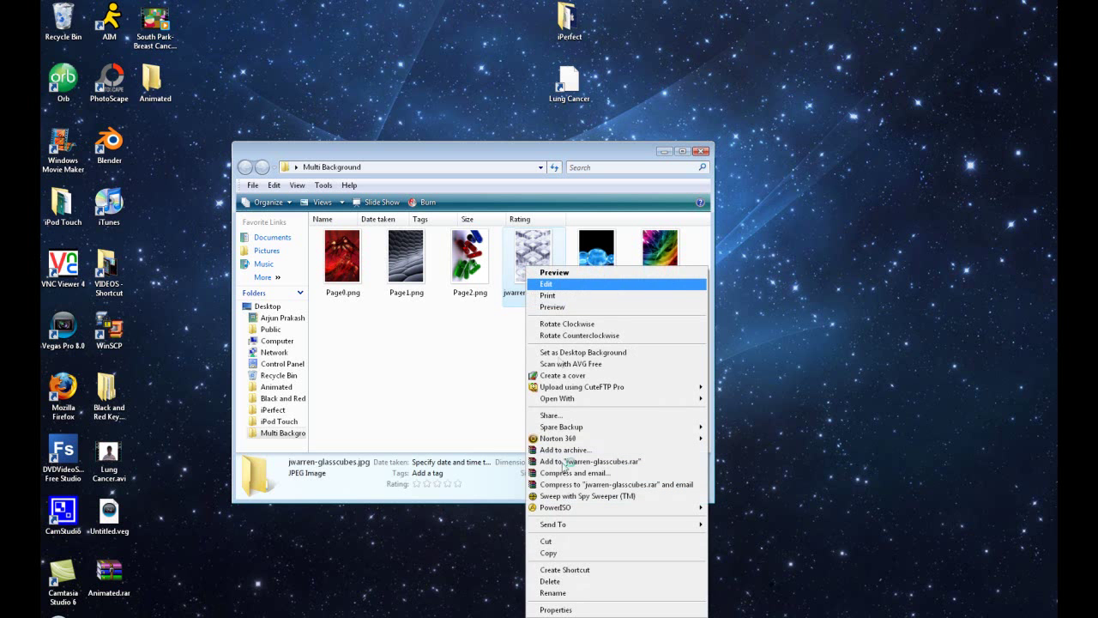
pyautogui.click(553, 593)
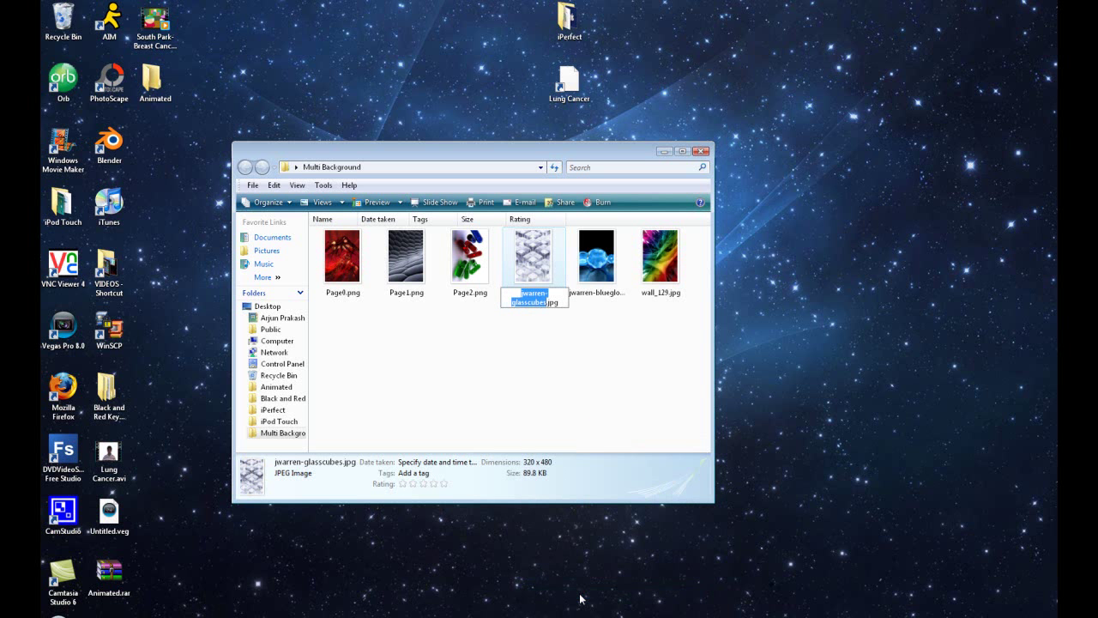
pyautogui.write('Page')
pyautogui.write('3.png')
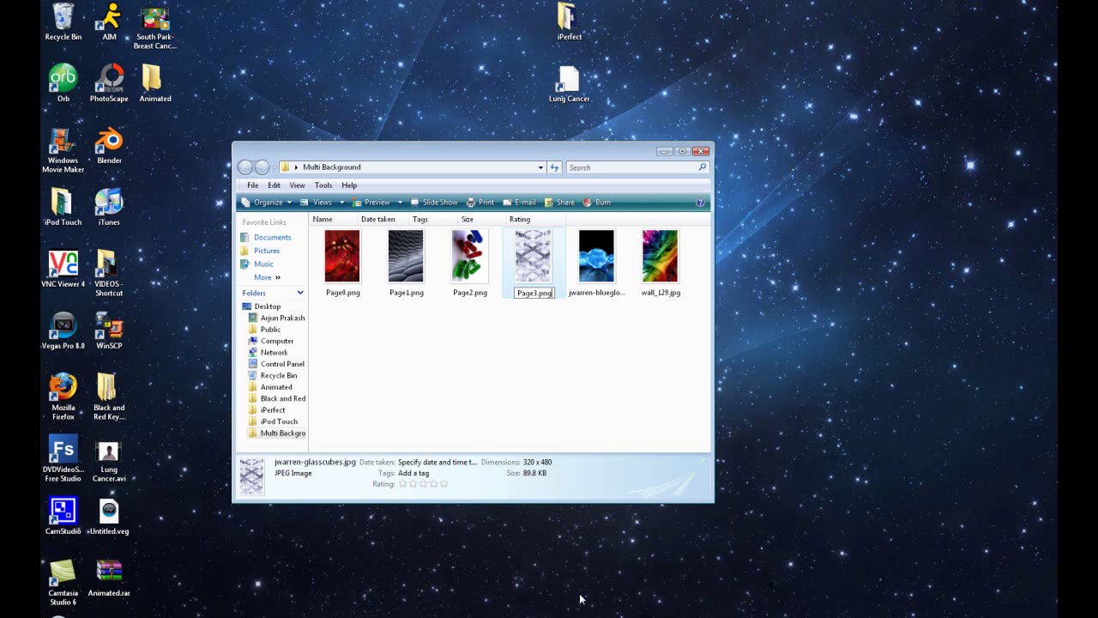
pyautogui.press('Return')
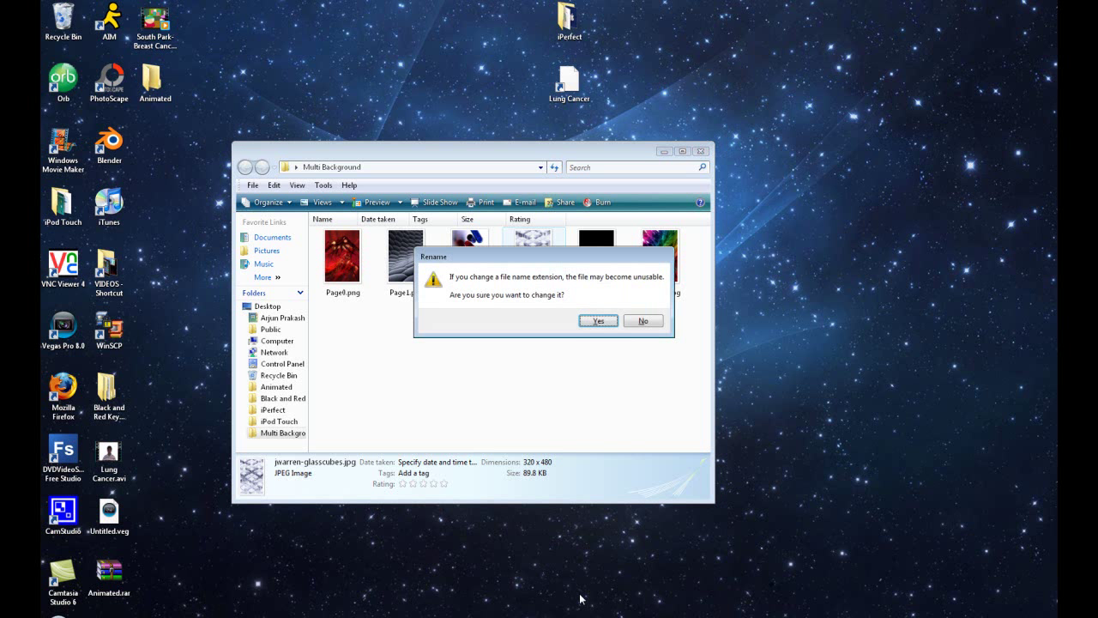
pyautogui.click(599, 320)
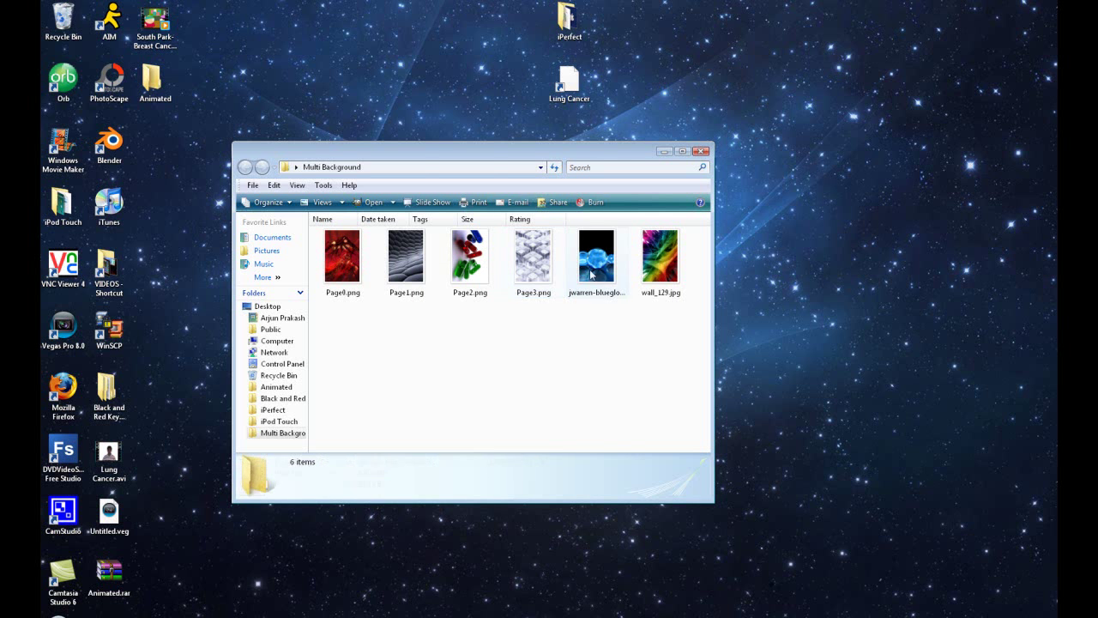
# Rename the blue-globes wallpaper to Page4.png.
pyautogui.click(590, 274)
pyautogui.rightClick(590, 273)
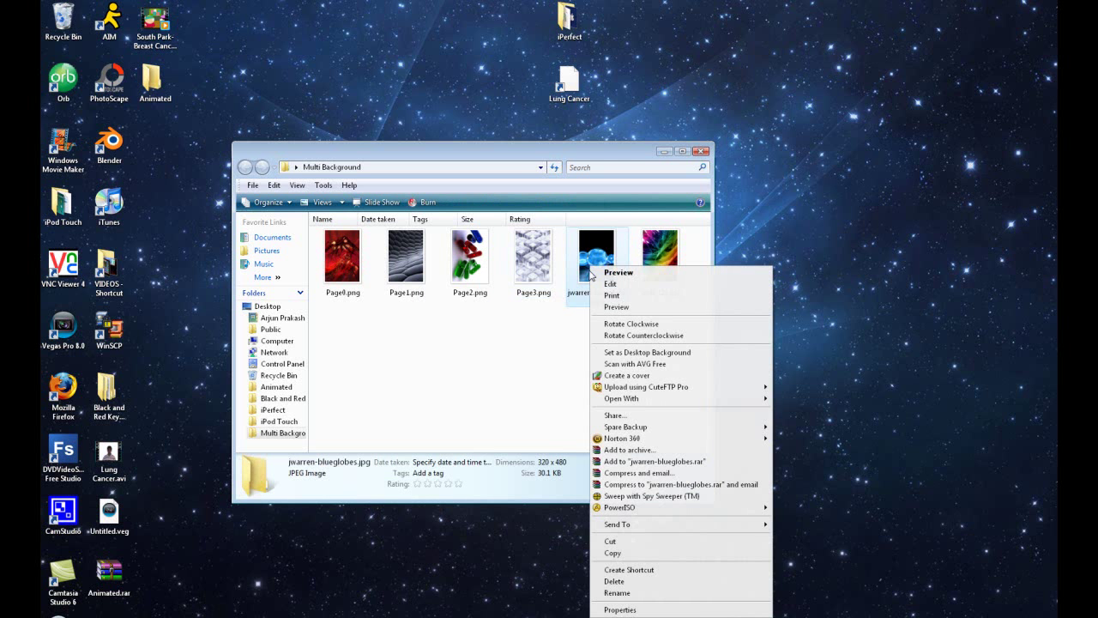
pyautogui.click(634, 594)
pyautogui.write('Page4')
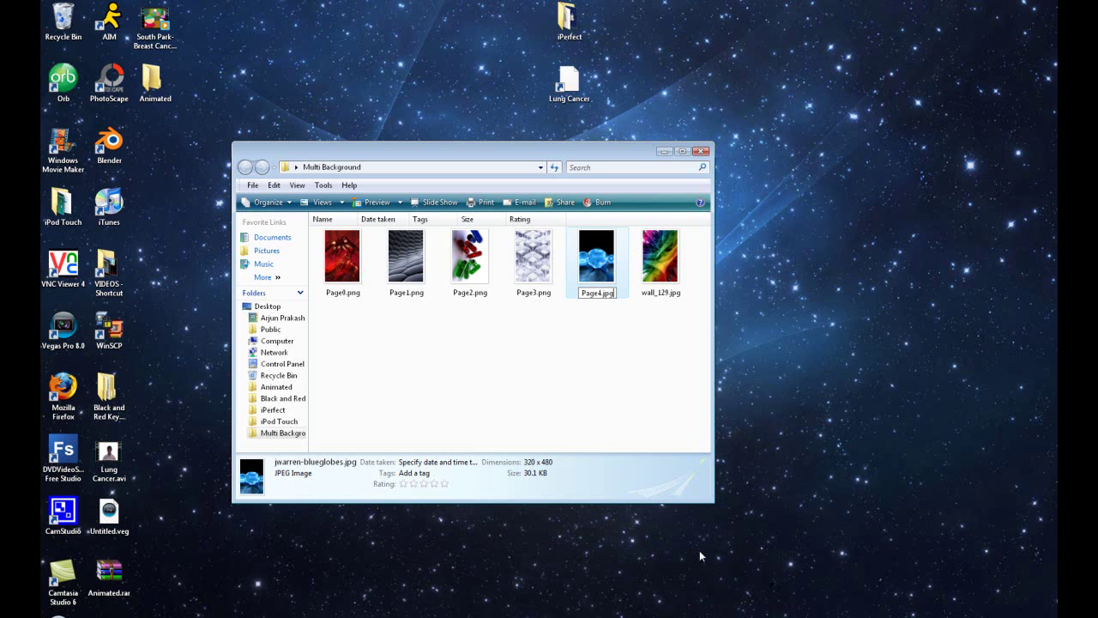
pyautogui.press('BackSpace')
pyautogui.press('BackSpace')
pyautogui.press('BackSpace')
pyautogui.write('png')
pyautogui.press('Return')
pyautogui.press('Return')
# Rename wall_129.jpg to Page5.png, accept the extension change, and close the folder window.
pyautogui.moveTo(602, 425); pyautogui.dragTo(662, 335)
pyautogui.click(649, 265)
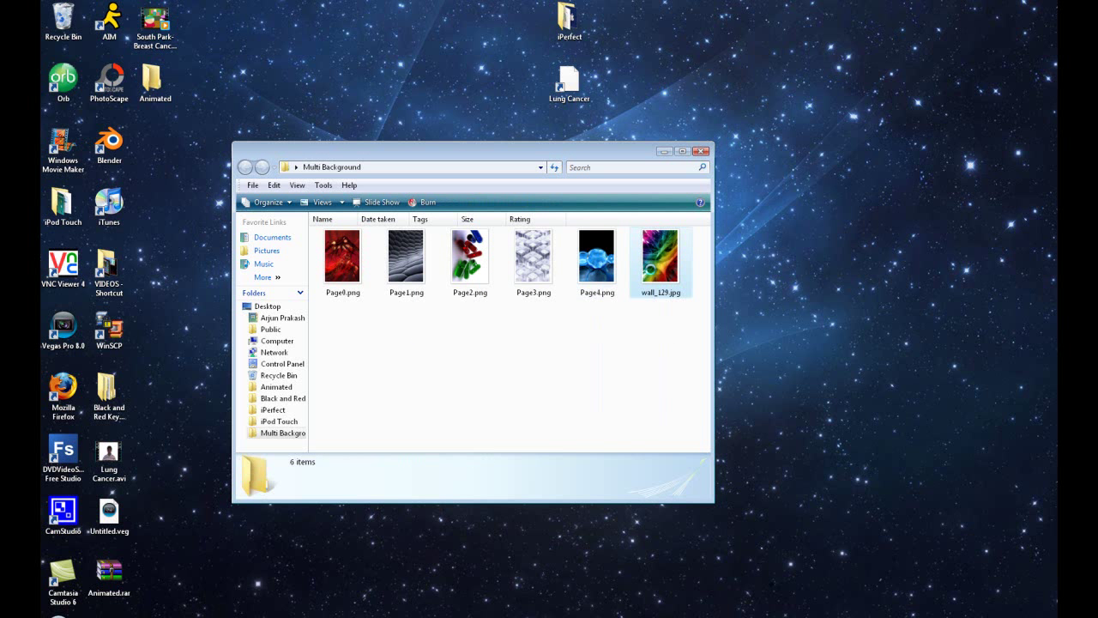
pyautogui.rightClick(648, 259)
pyautogui.click(672, 591)
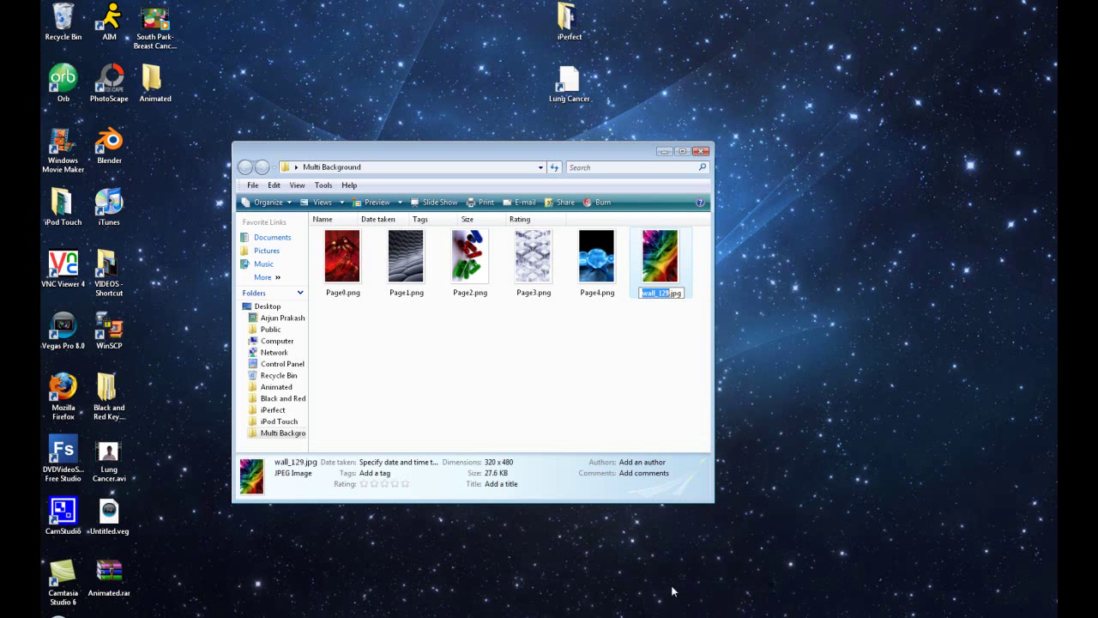
pyautogui.write('Page5')
pyautogui.press('Delete')
pyautogui.press('Delete')
pyautogui.press('Delete')
pyautogui.press('Delete')
pyautogui.write('png')
pyautogui.press('Return')
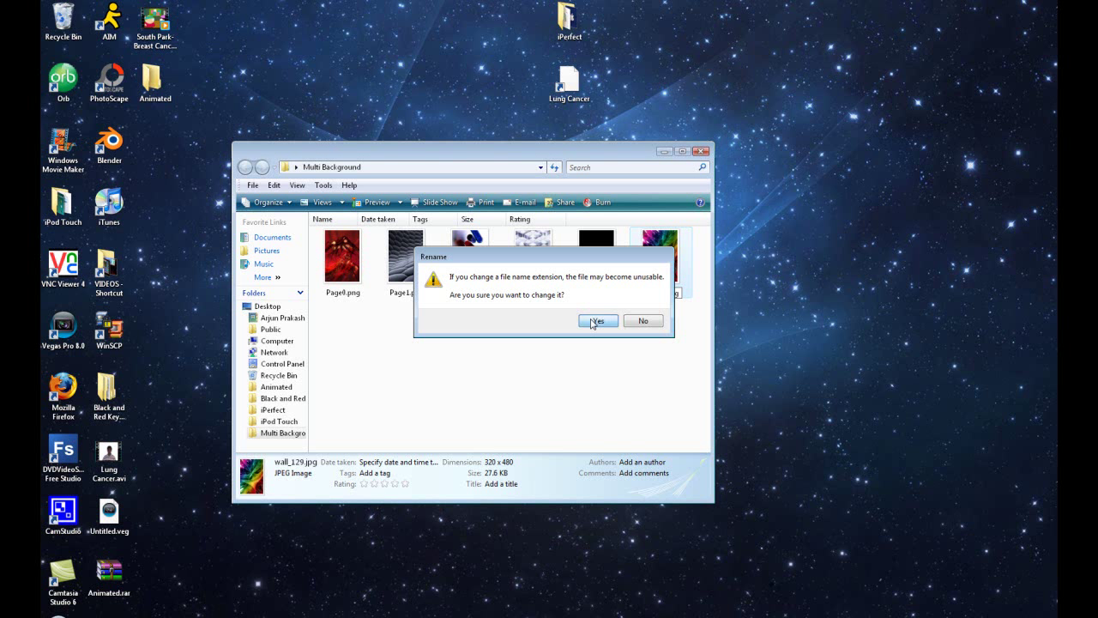
pyautogui.click(596, 321)
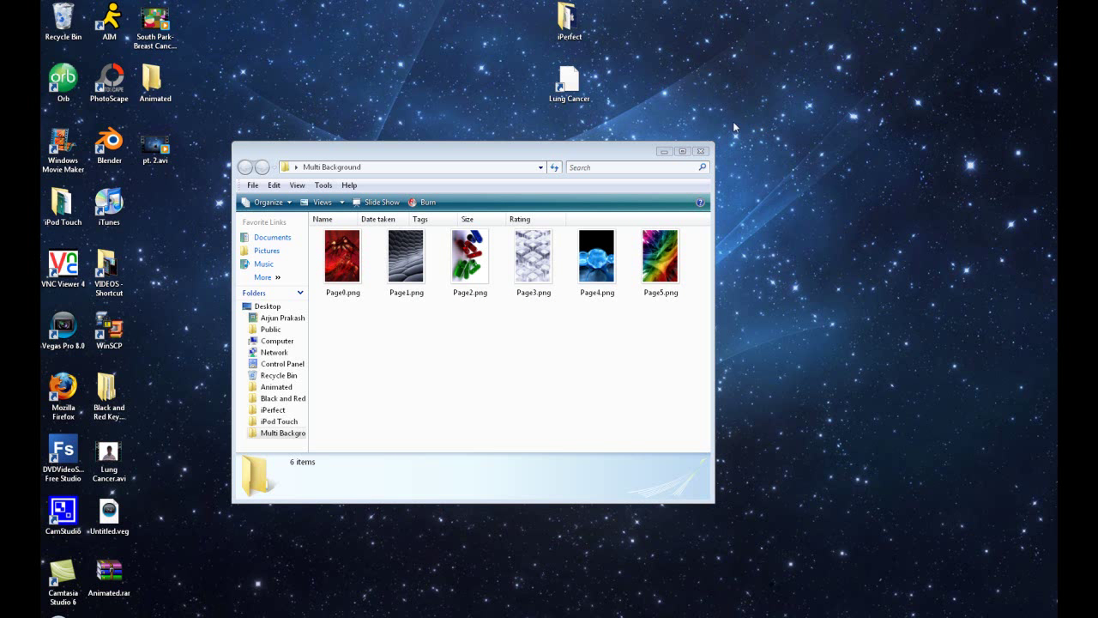
pyautogui.click(700, 152)
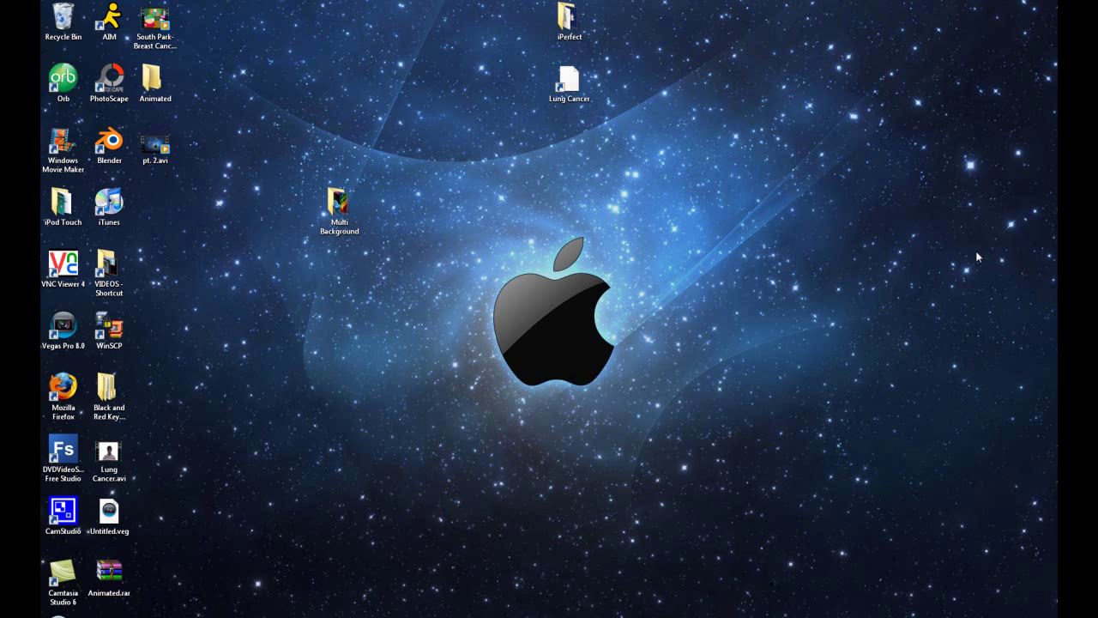
# Launch WinSCP from the desktop and log in to the stored 'ipod touch' session.
pyautogui.click(110, 330)
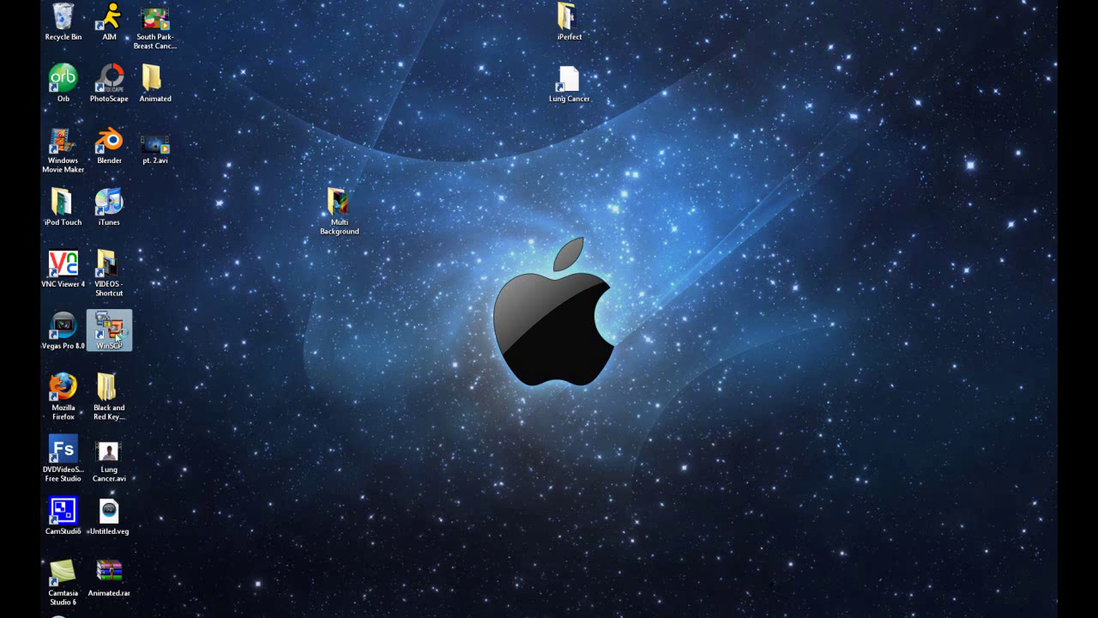
pyautogui.doubleClick(109, 325)
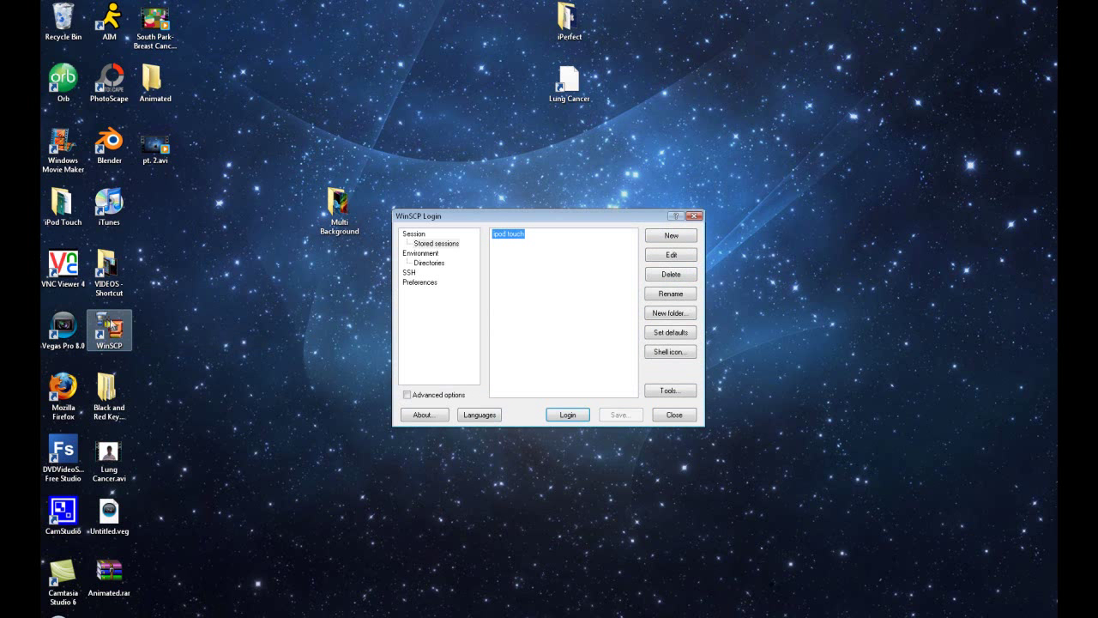
pyautogui.doubleClick(517, 236)
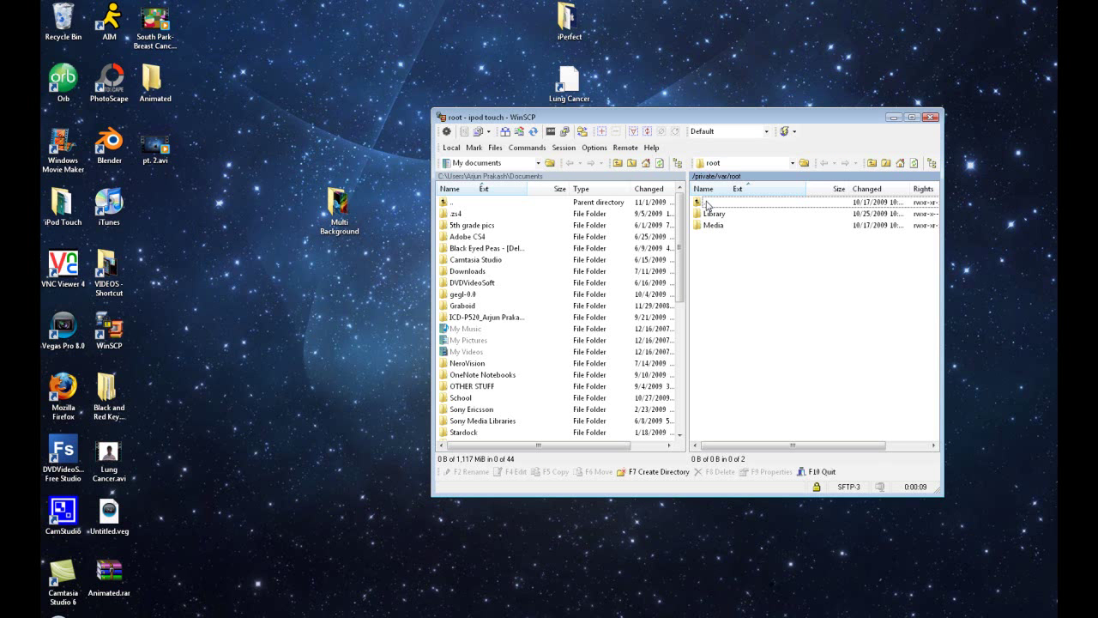
# Navigate to /private/var/stash and copy the desktop Multi Background folder into Themes.
pyautogui.doubleClick(705, 203)
pyautogui.scroll(-1, 739, 393)
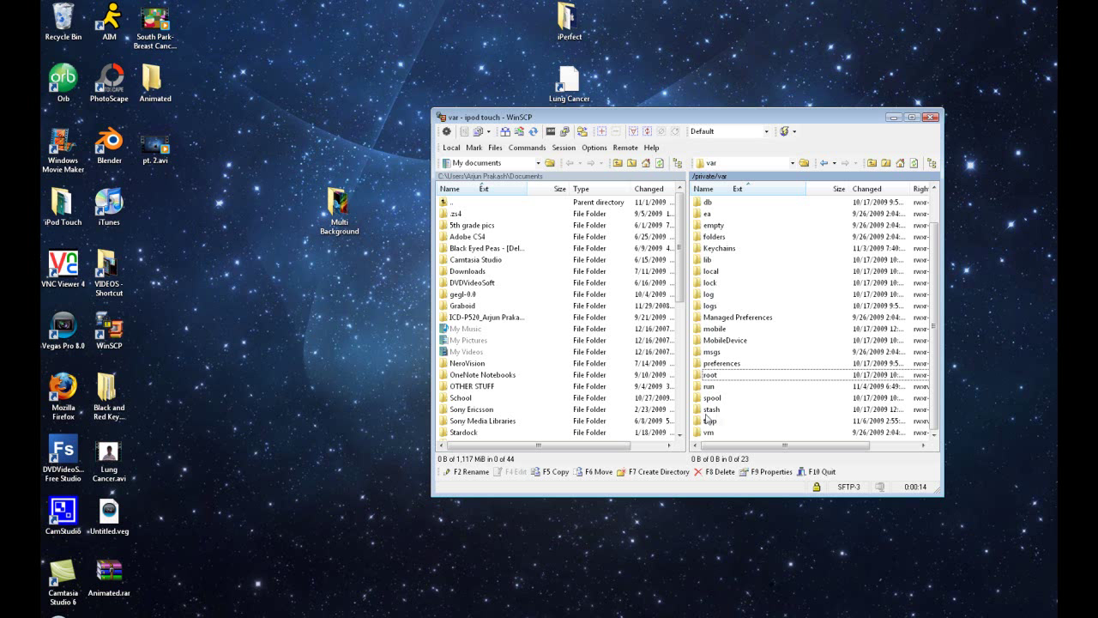
pyautogui.click(717, 411)
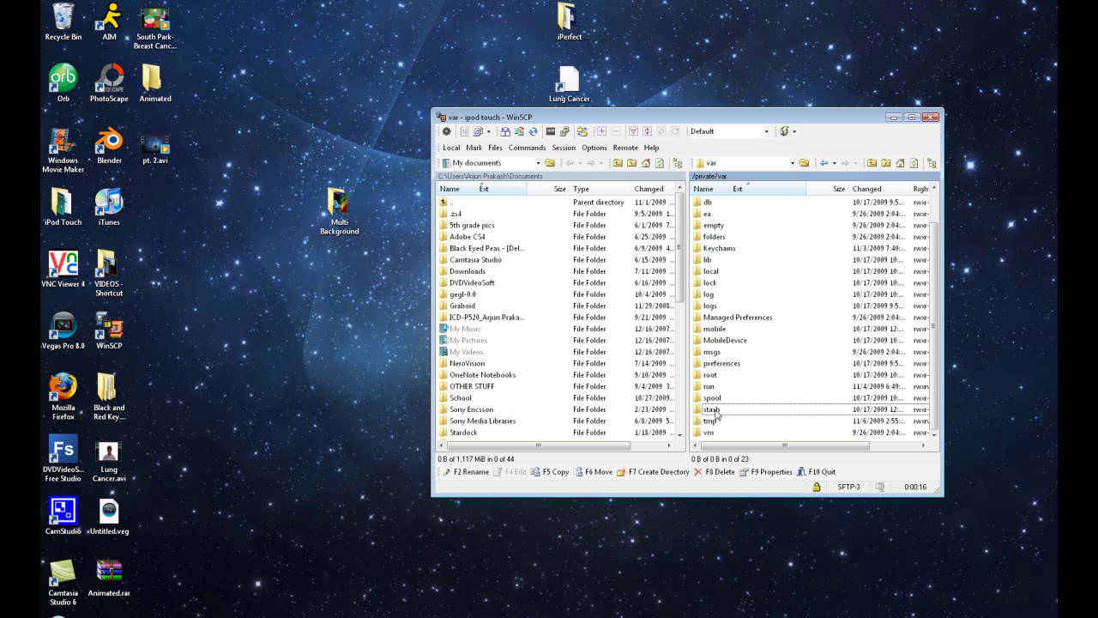
pyautogui.doubleClick(716, 410)
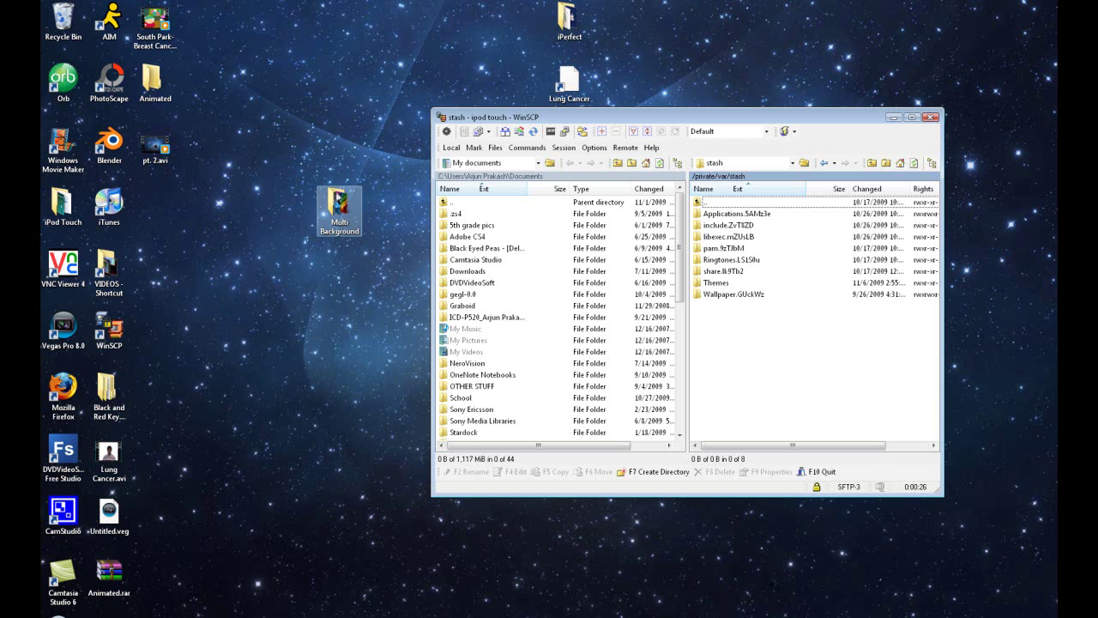
pyautogui.moveTo(340, 211); pyautogui.dragTo(723, 283)
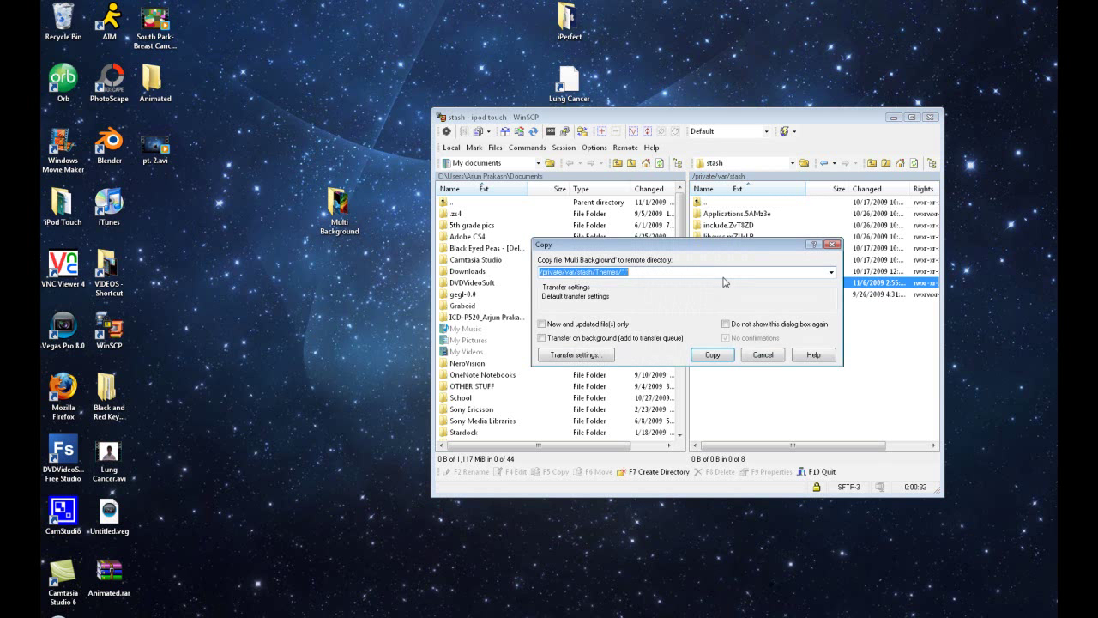
pyautogui.click(713, 355)
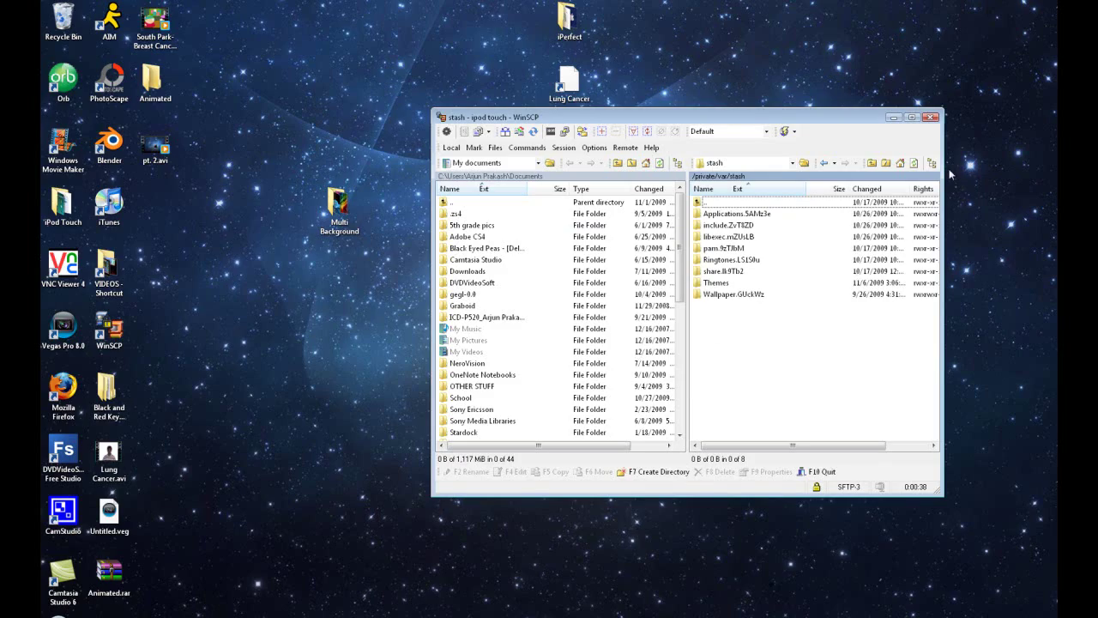
# Exit WinSCP now that the wallpapers are copied to the iPod's Themes folder.
pyautogui.click(930, 118)
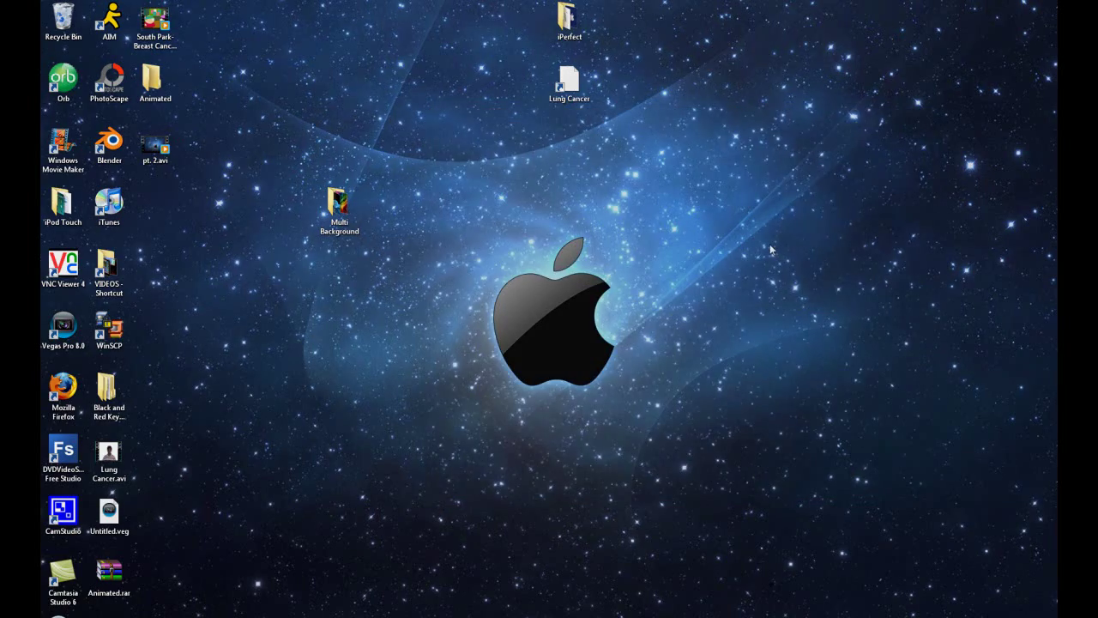